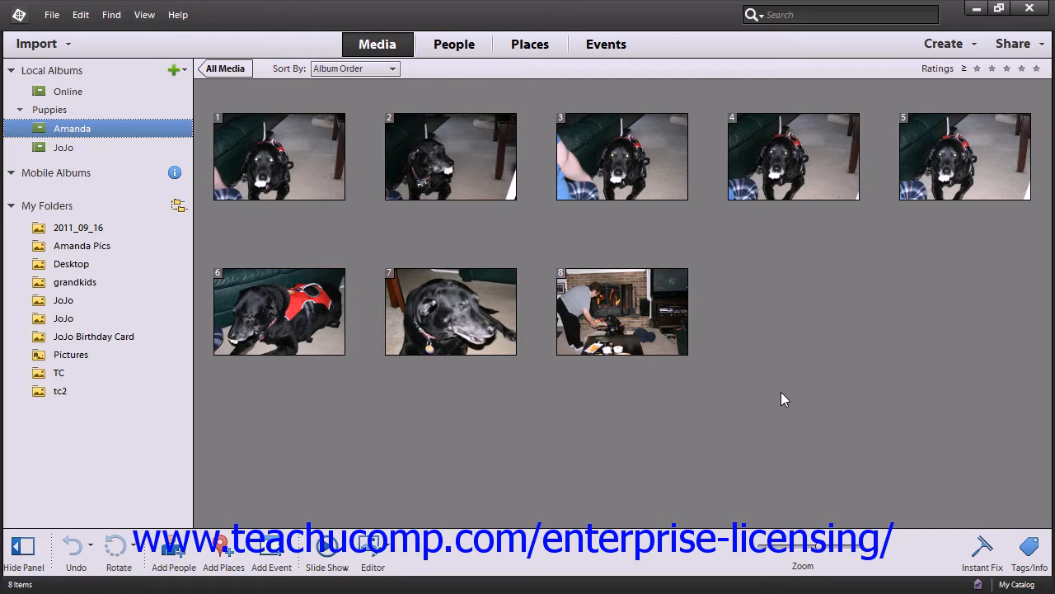
Step: Create a slide show from all eight photos in the Amanda album with the default slide show preferences
click(338, 175)
shift+click(603, 306)
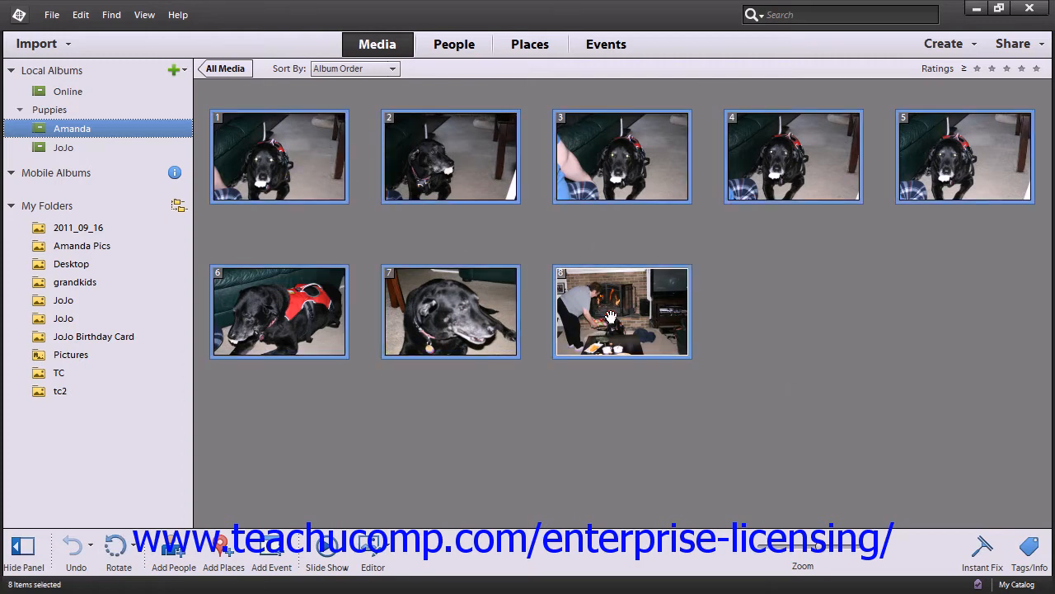
click(940, 45)
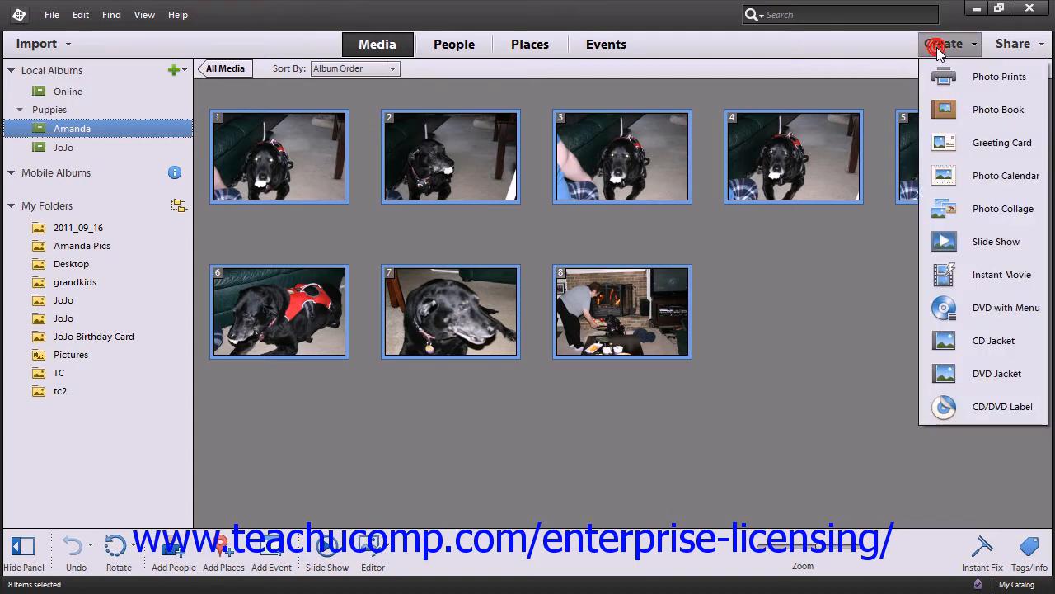
click(988, 243)
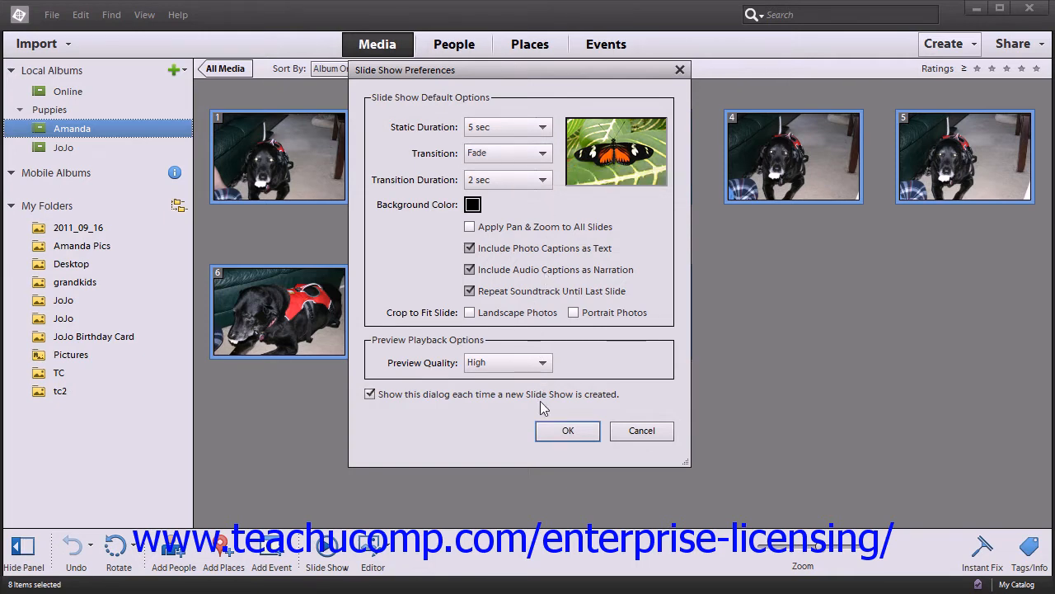
click(552, 434)
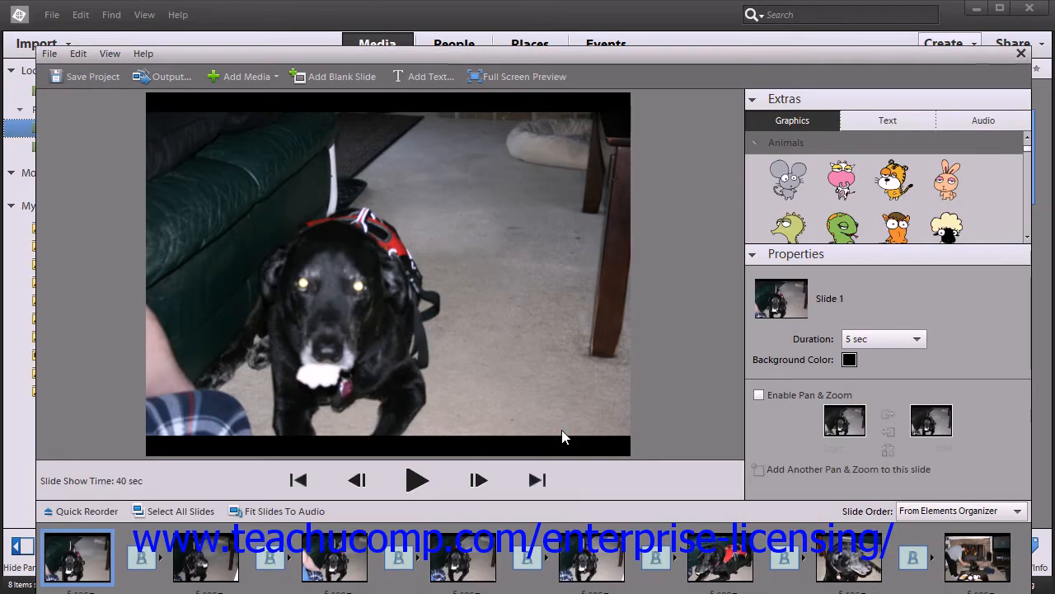
drag(348, 58, 348, 15)
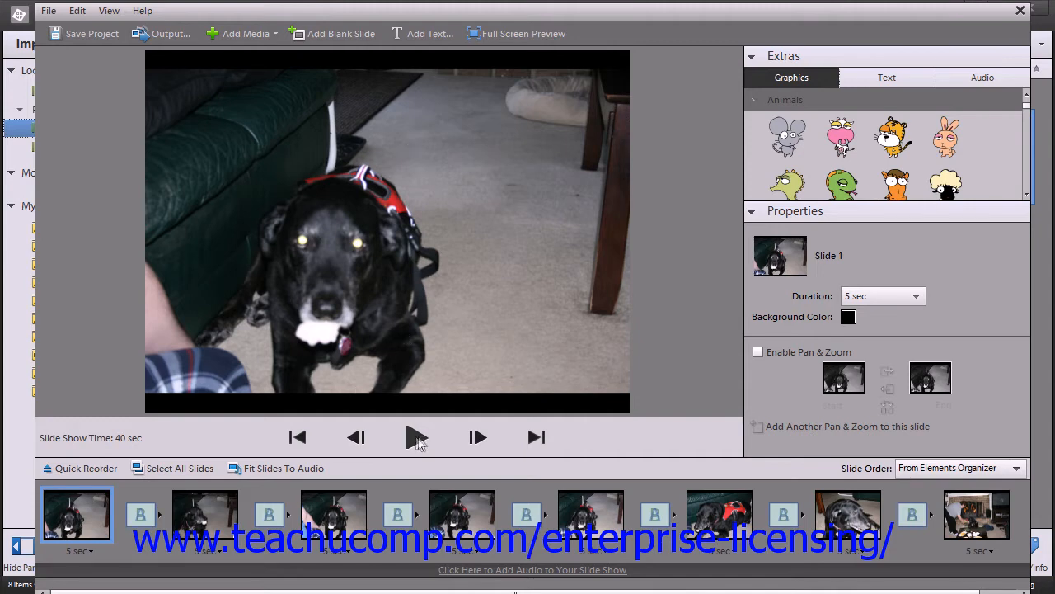
Step: Play the start of the slide show preview, pause it, and view slide 3 and slide 2
click(416, 437)
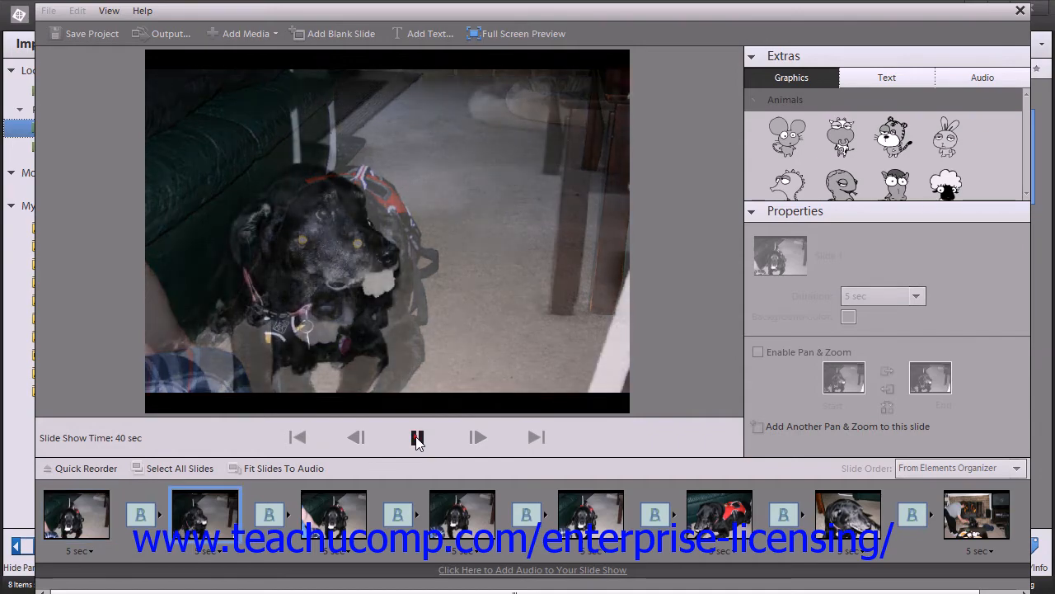
click(417, 439)
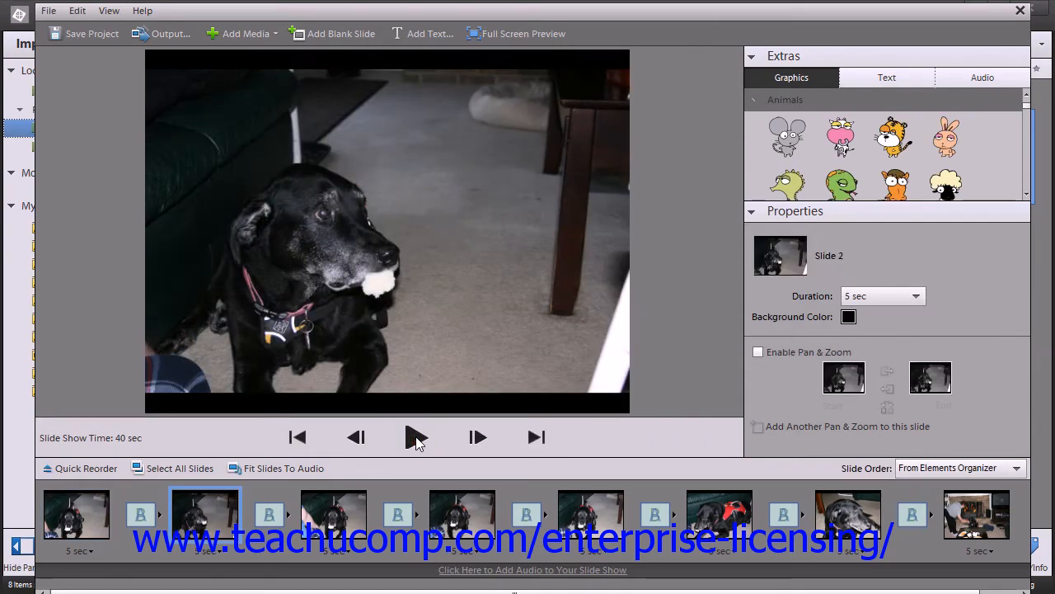
click(324, 533)
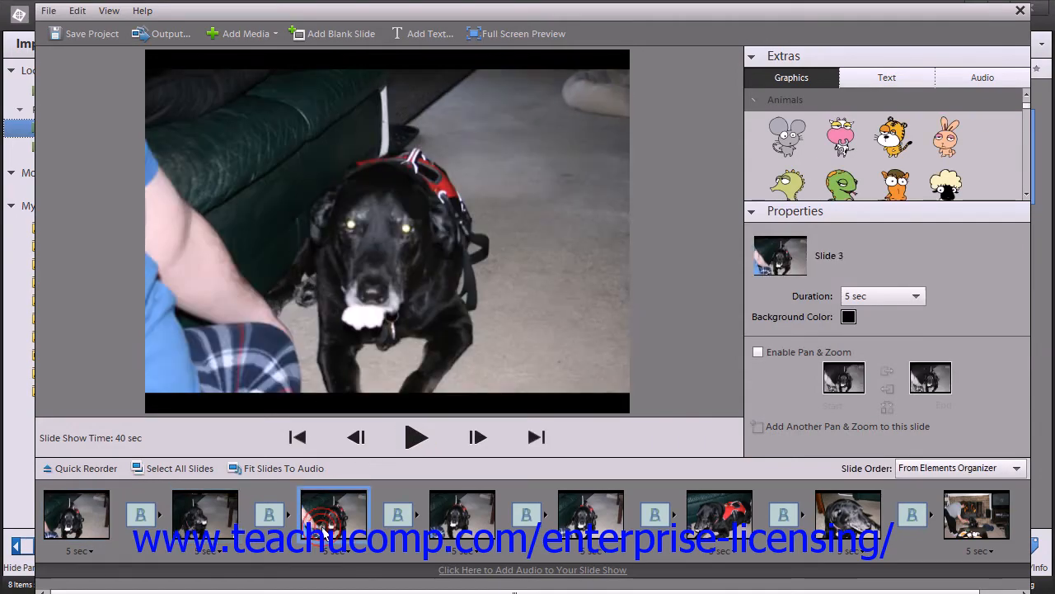
click(204, 524)
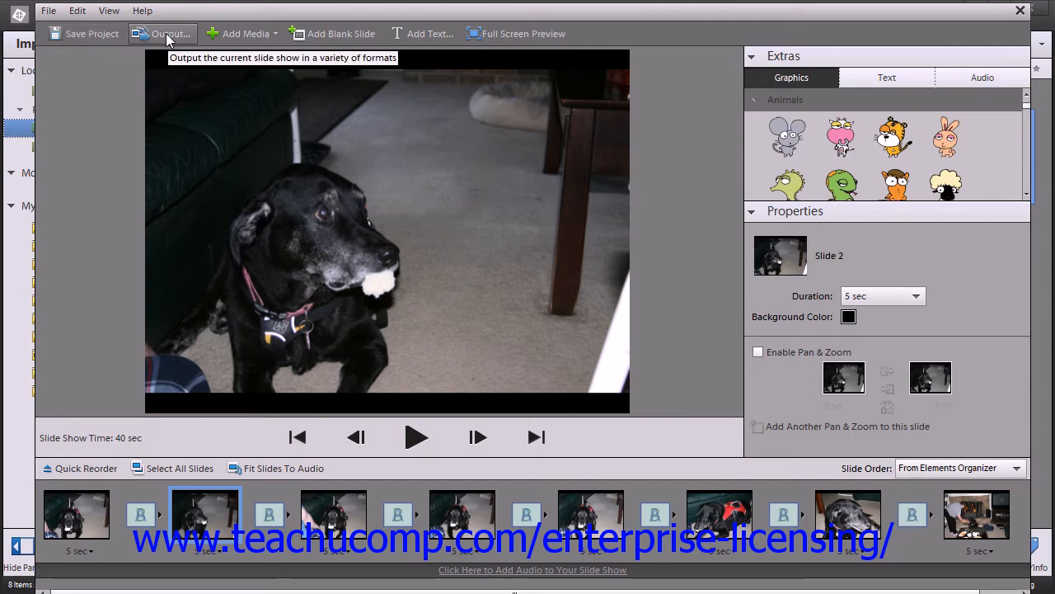
Step: Try to add an audio file to the slide show from the Music library folder
click(244, 39)
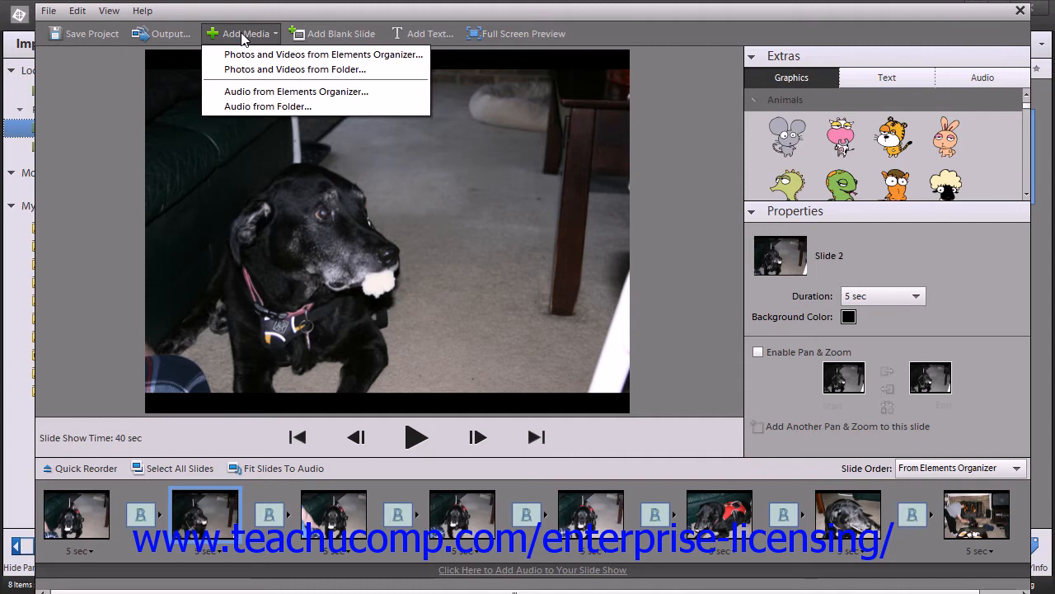
click(244, 36)
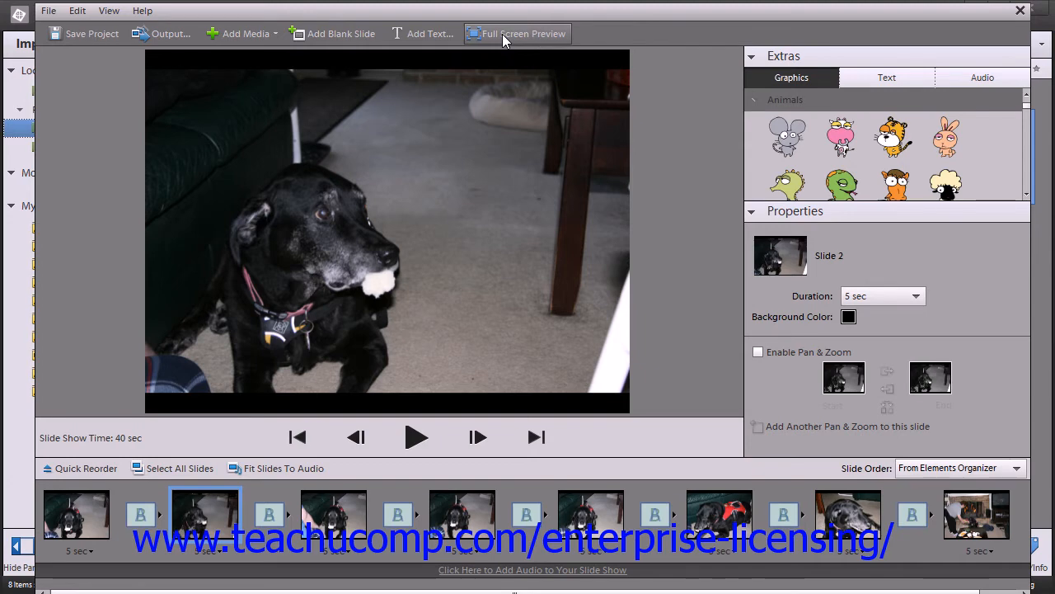
click(247, 37)
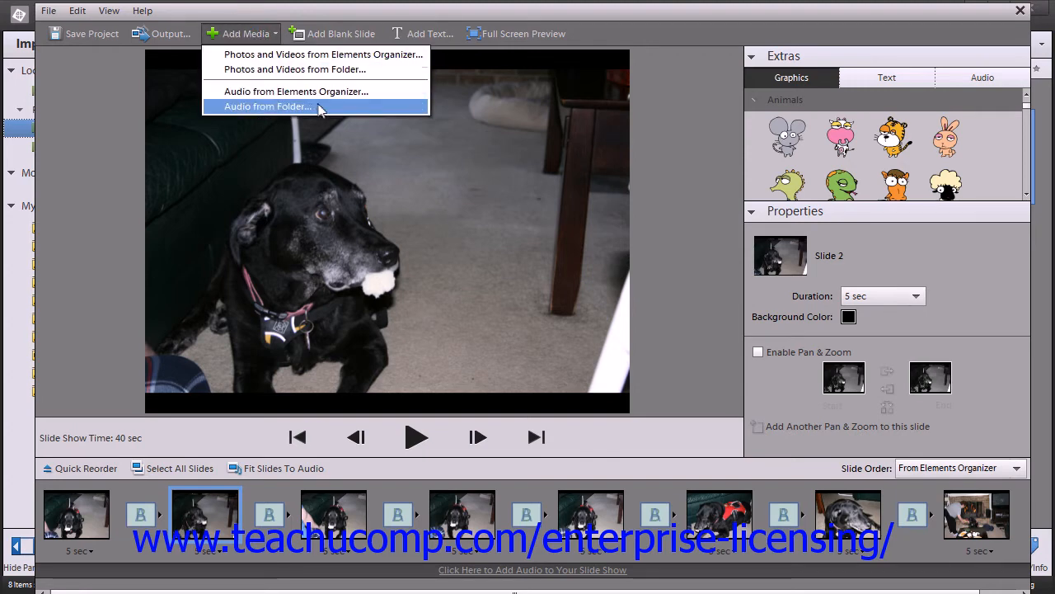
click(319, 107)
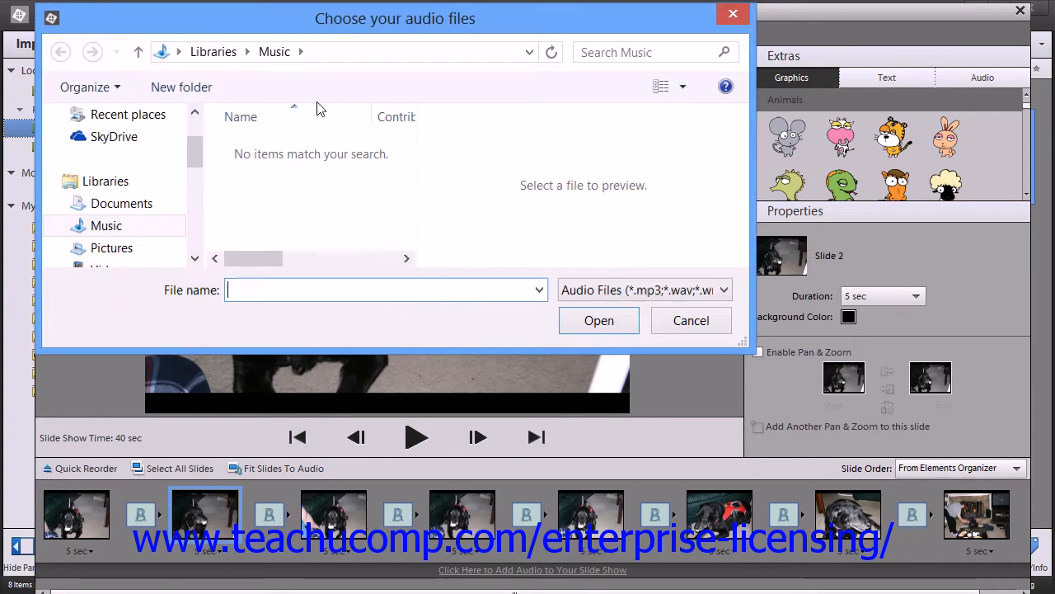
click(320, 201)
click(547, 325)
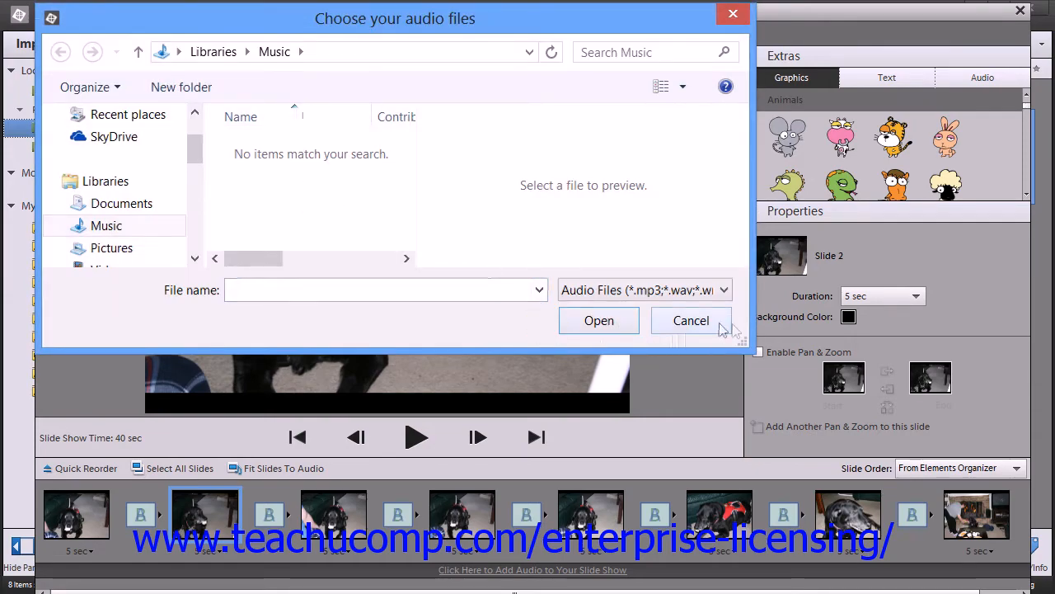
click(695, 329)
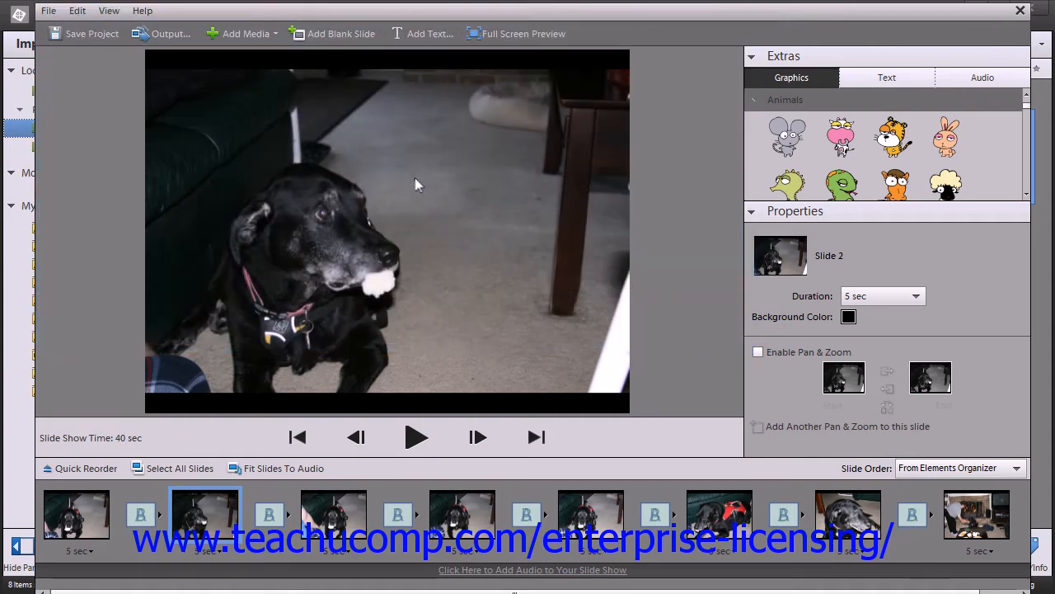
Step: Insert a blank slide after slide 2 and delete it again
click(340, 38)
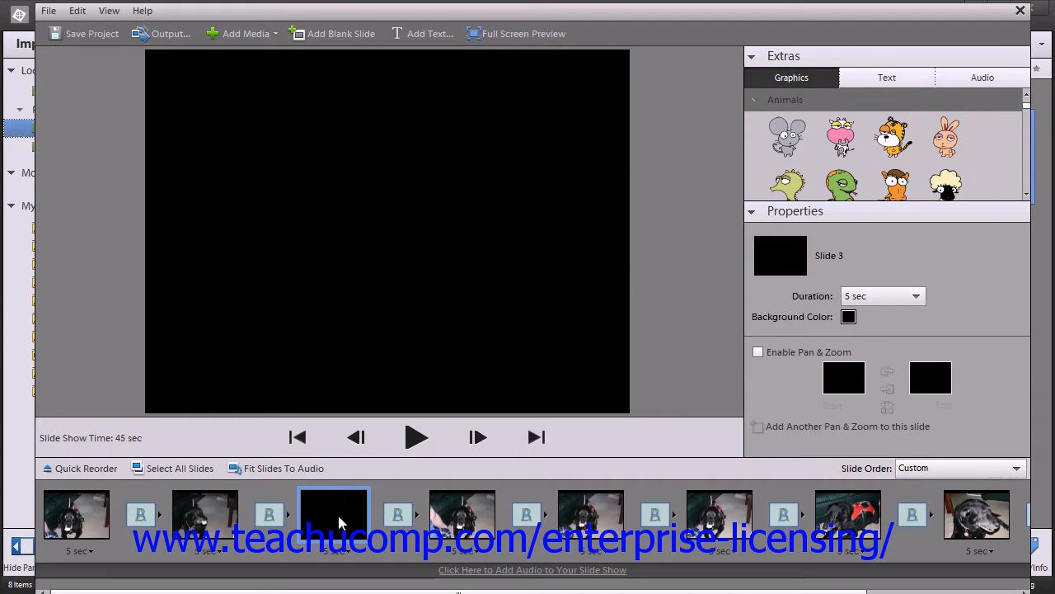
click(78, 11)
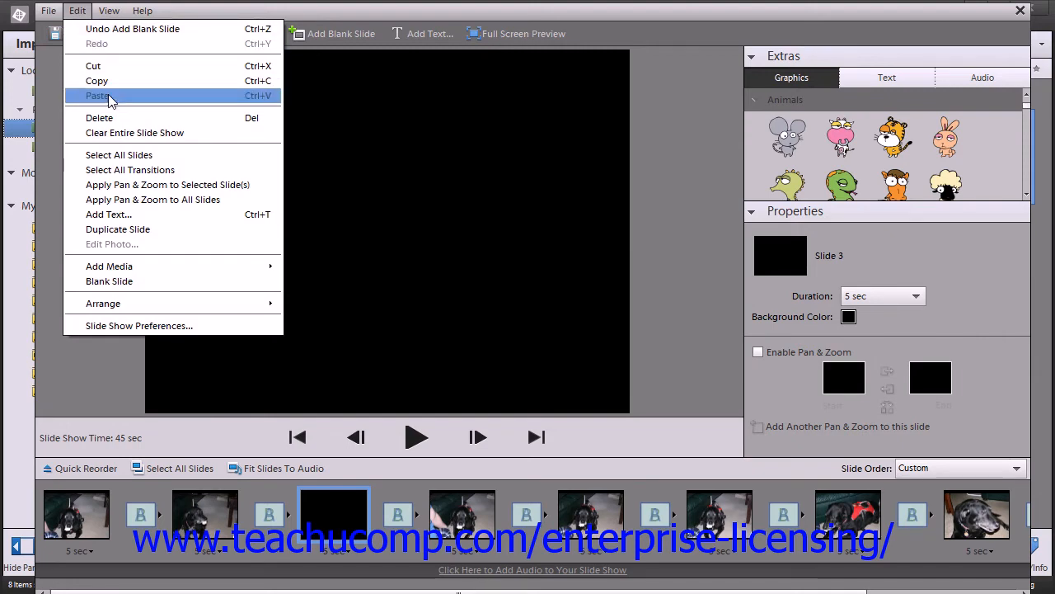
click(78, 14)
right_click(328, 528)
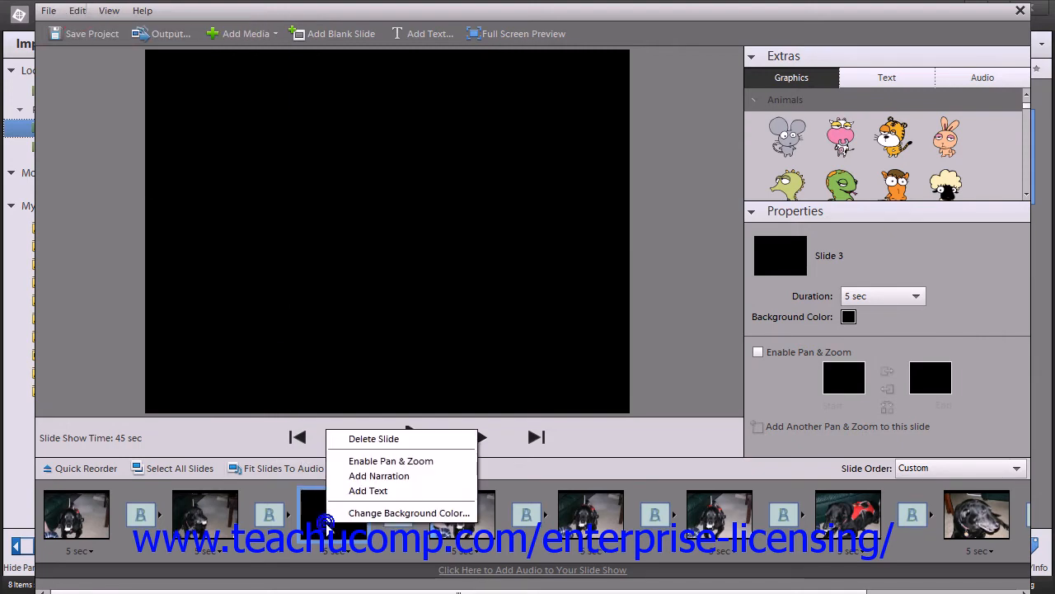
click(371, 439)
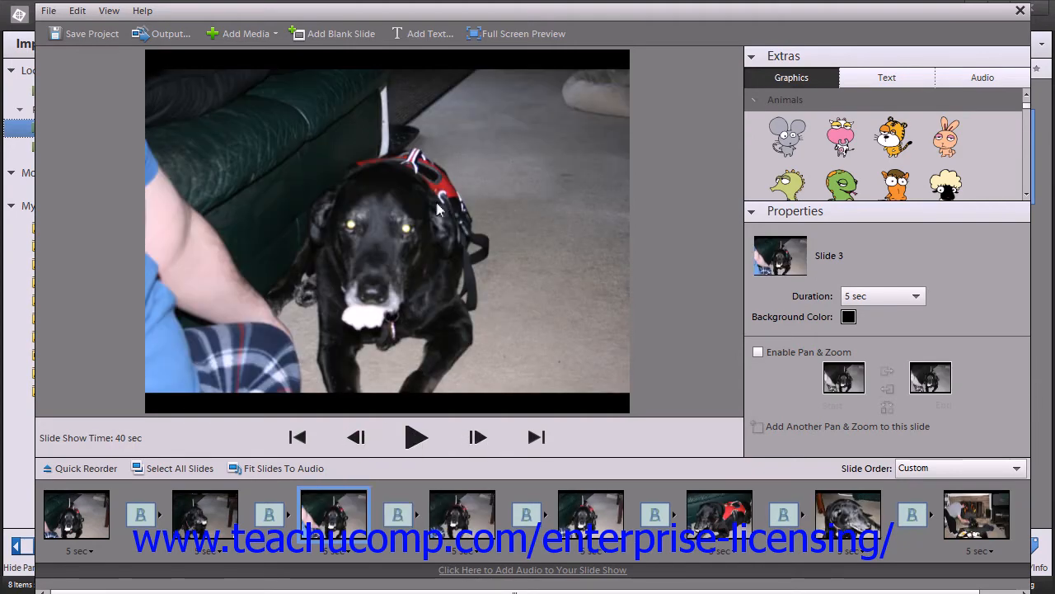
Step: Add a default text box to slide 2 and undo that addition
click(216, 513)
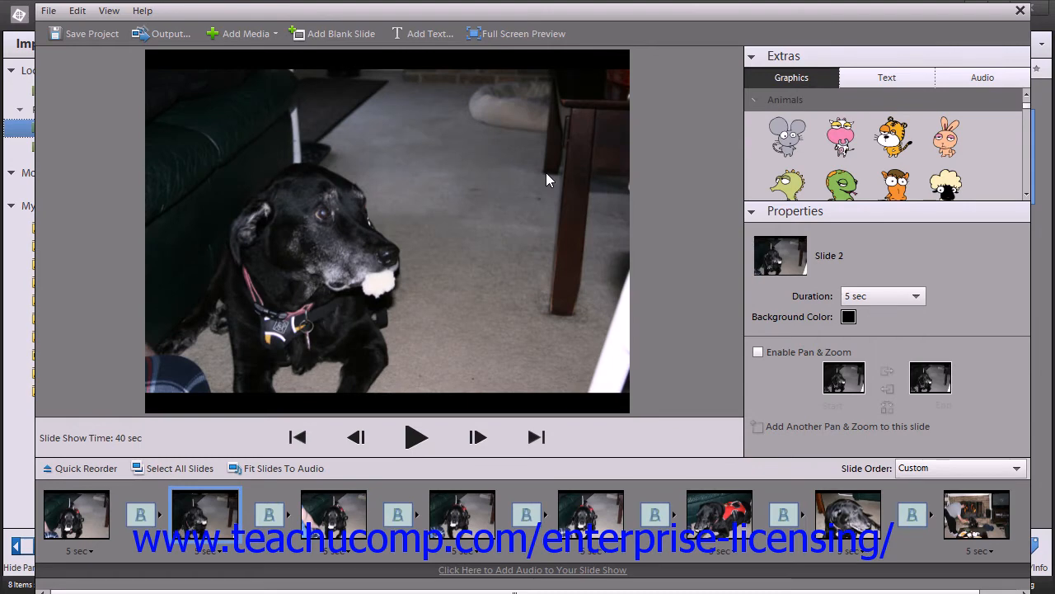
click(422, 34)
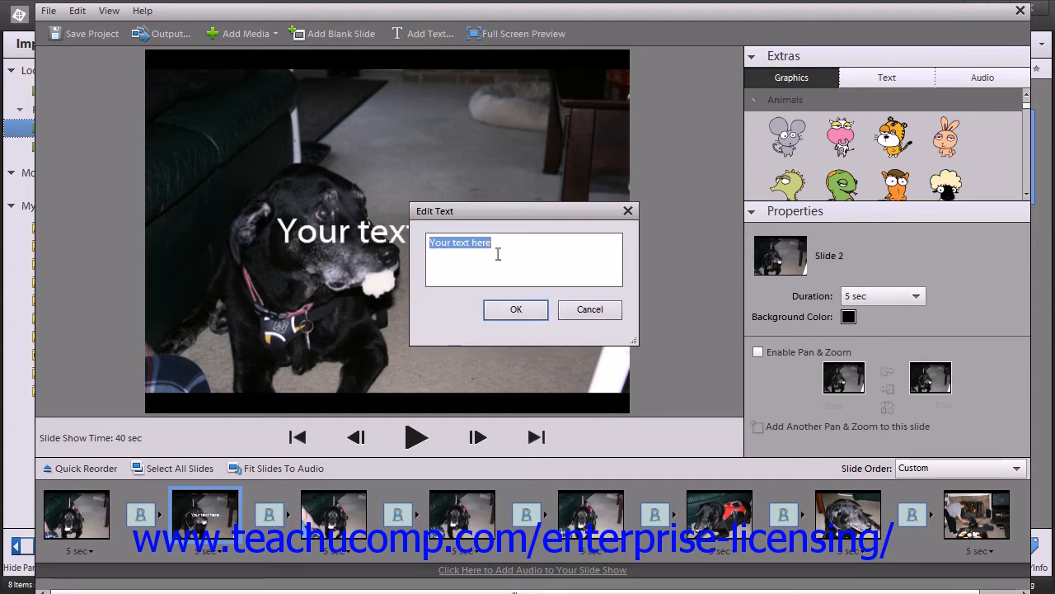
click(526, 312)
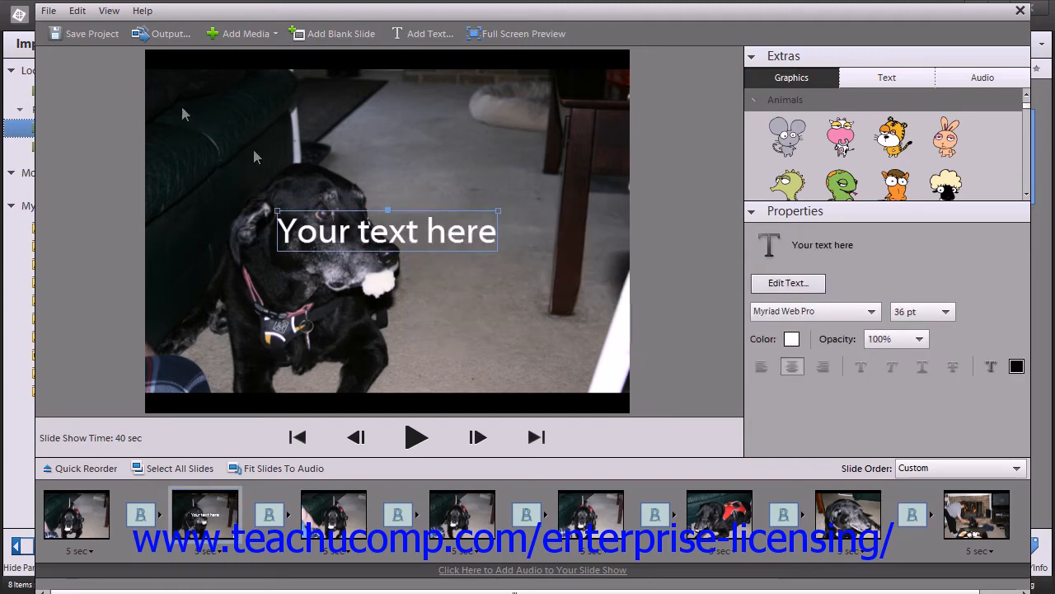
click(77, 10)
click(90, 29)
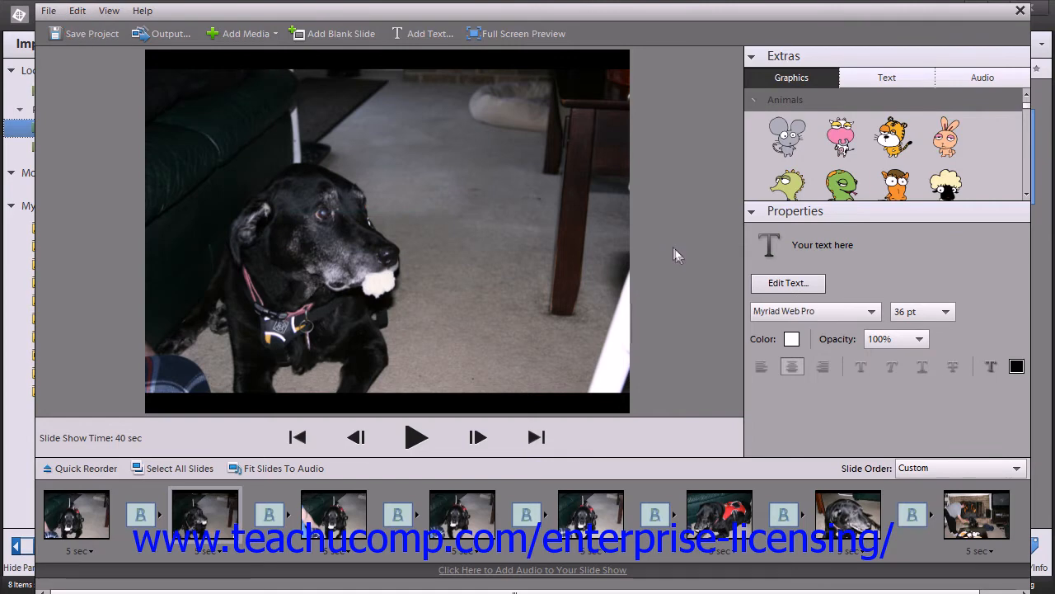
Step: Place a text box in the blue italic serif style near the middle of slide 2
click(885, 80)
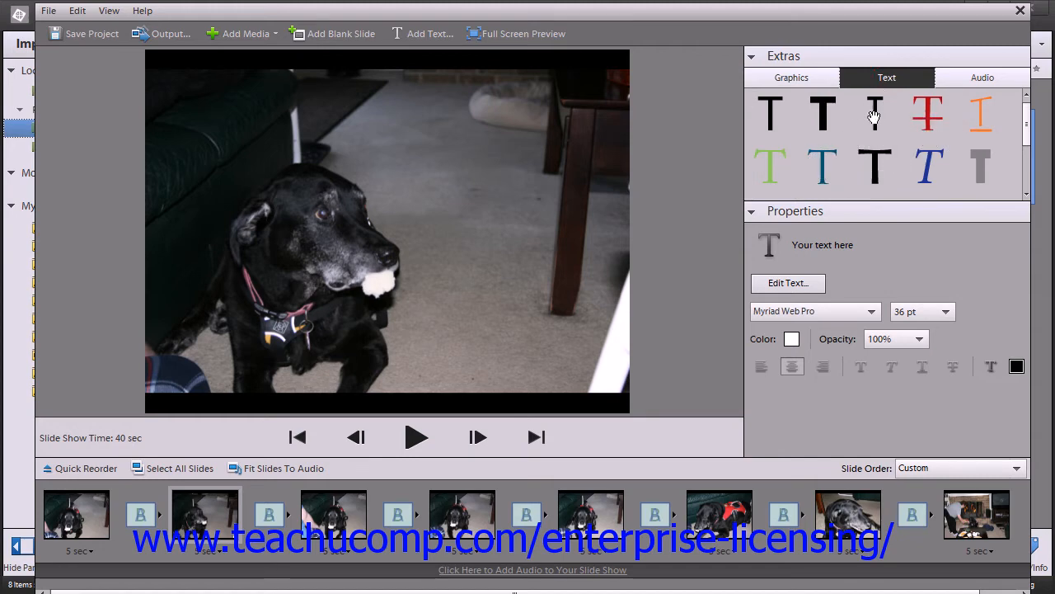
click(929, 124)
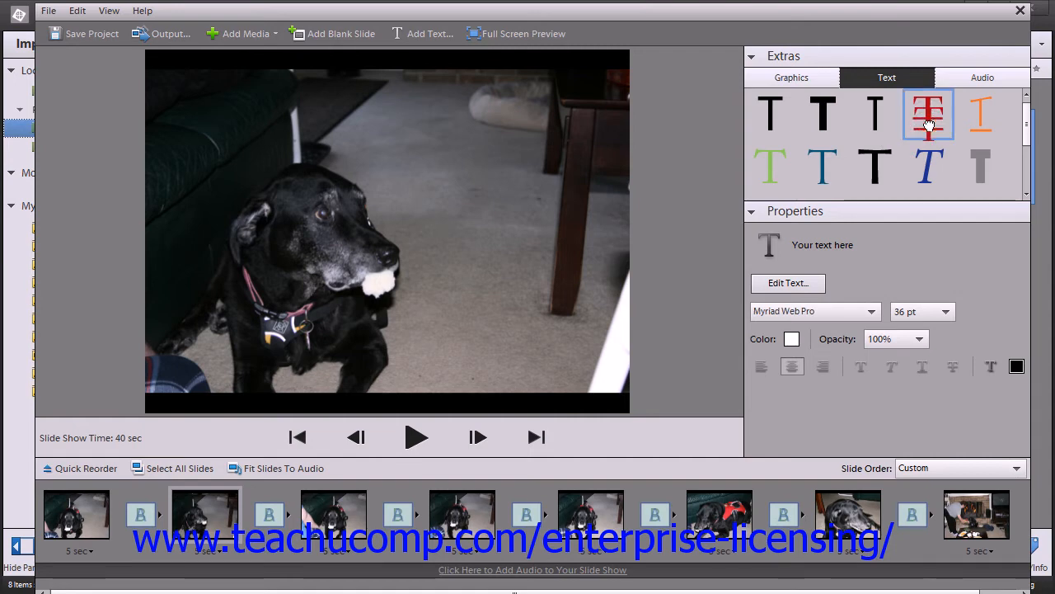
drag(932, 165, 413, 205)
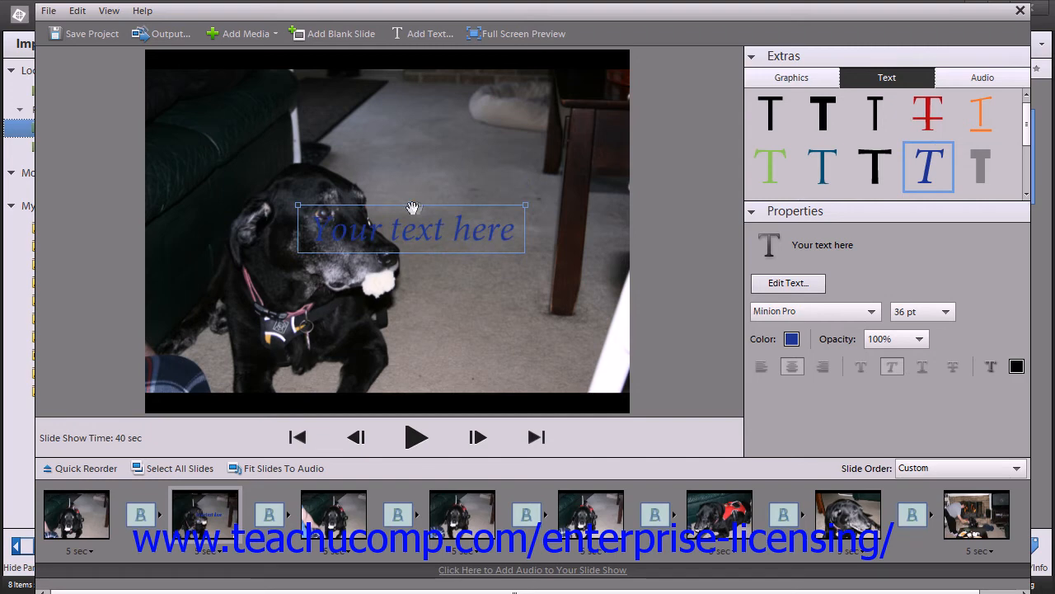
Step: Change the text on slide 2 to "Good girl!" and move it onto the open carpet beside the dog's head
click(790, 283)
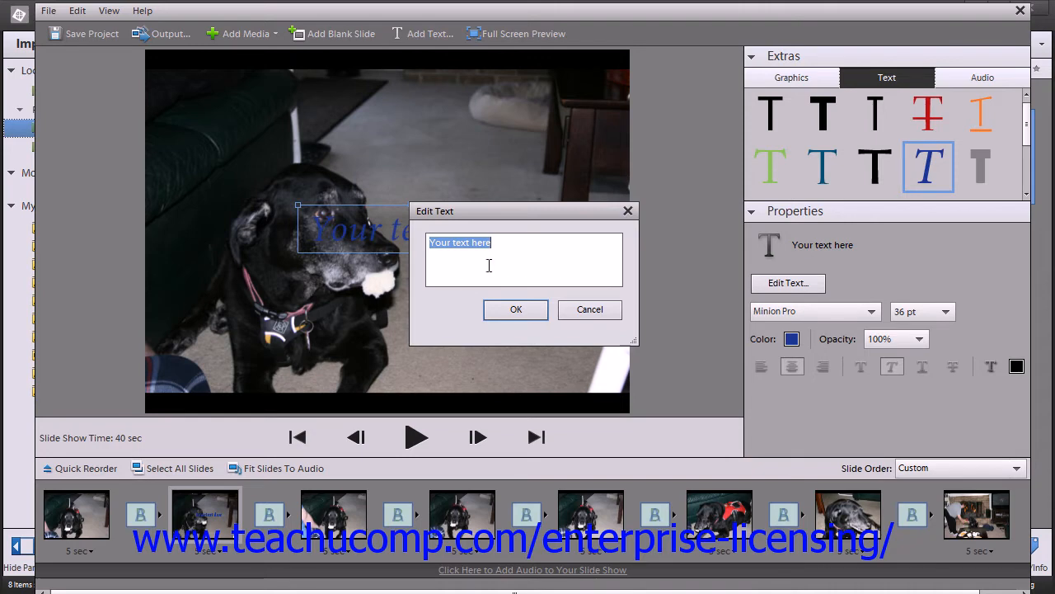
text(Good )
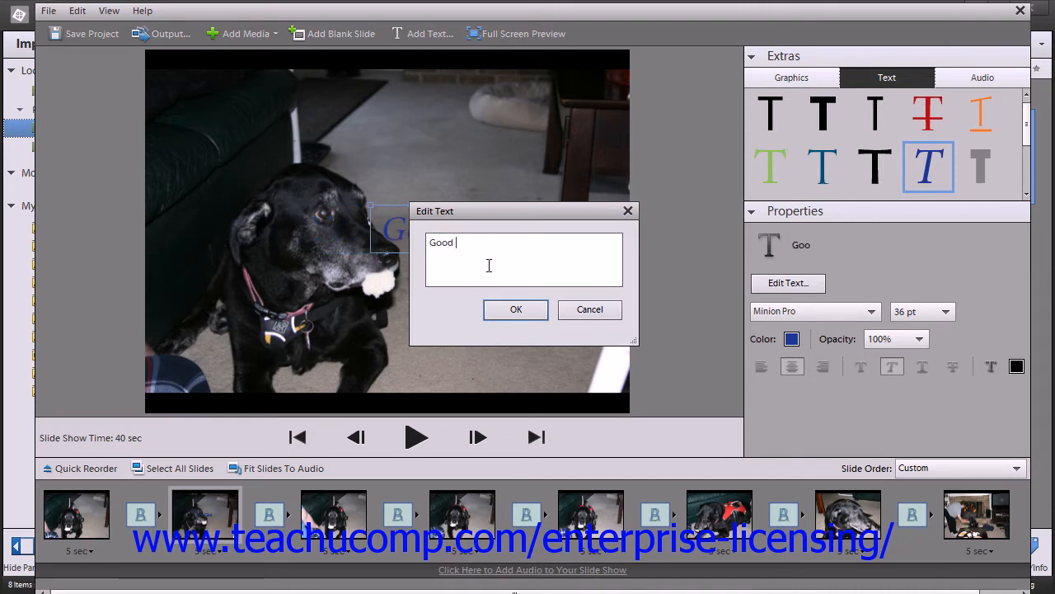
text(girl!)
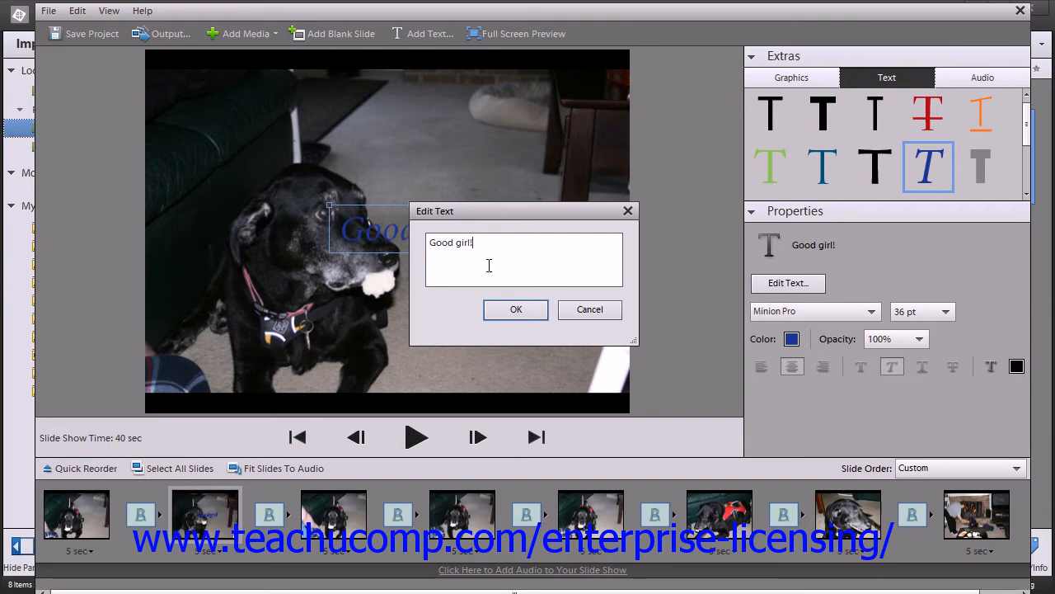
click(505, 309)
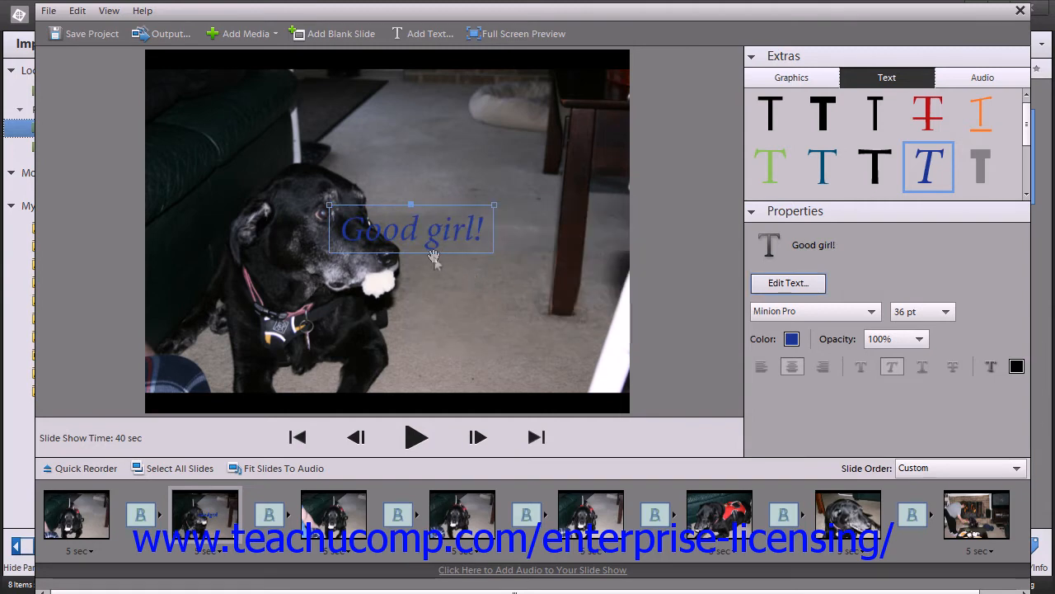
drag(474, 242, 485, 230)
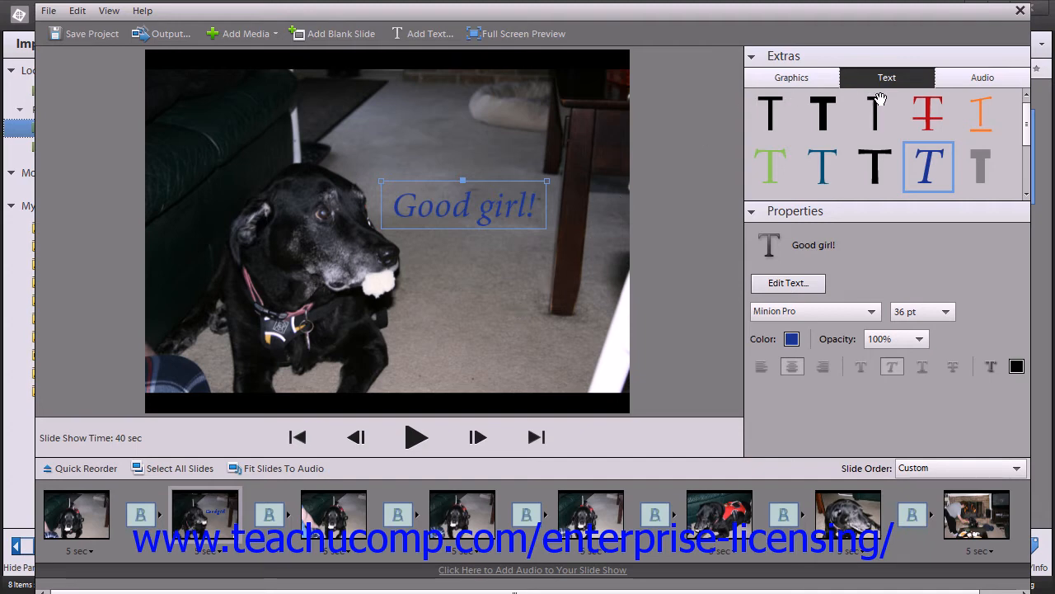
Step: Show the audio narration options, and change the background color of slide 2 to bright red, f40a0a
click(995, 80)
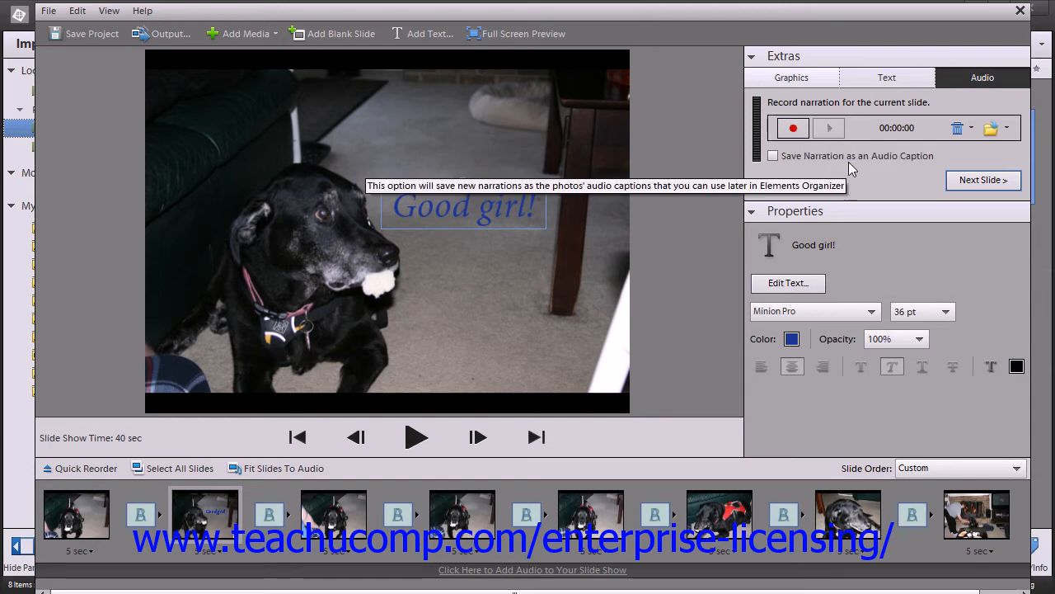
click(225, 528)
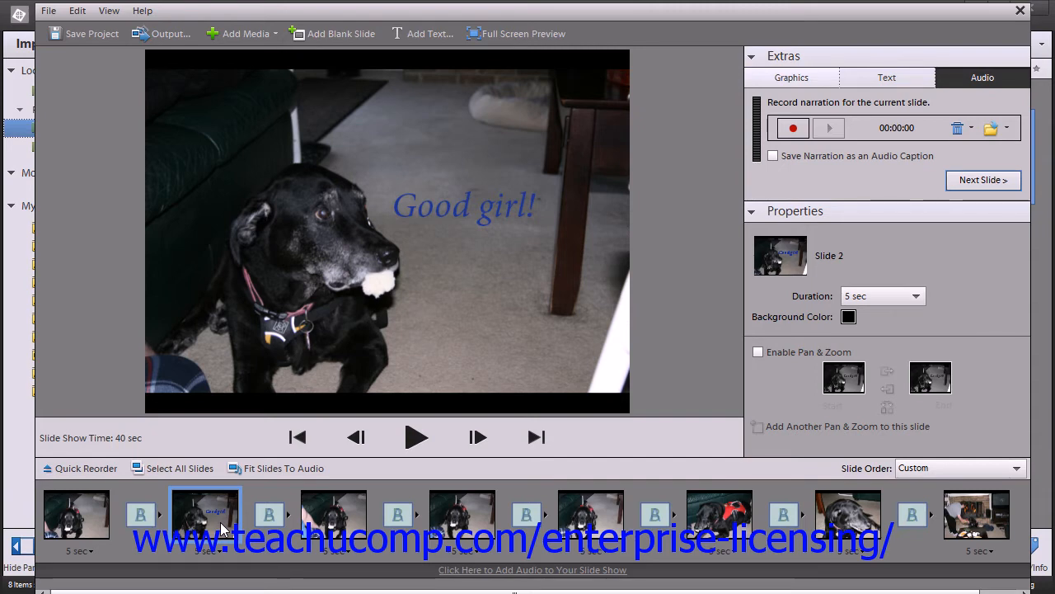
click(848, 317)
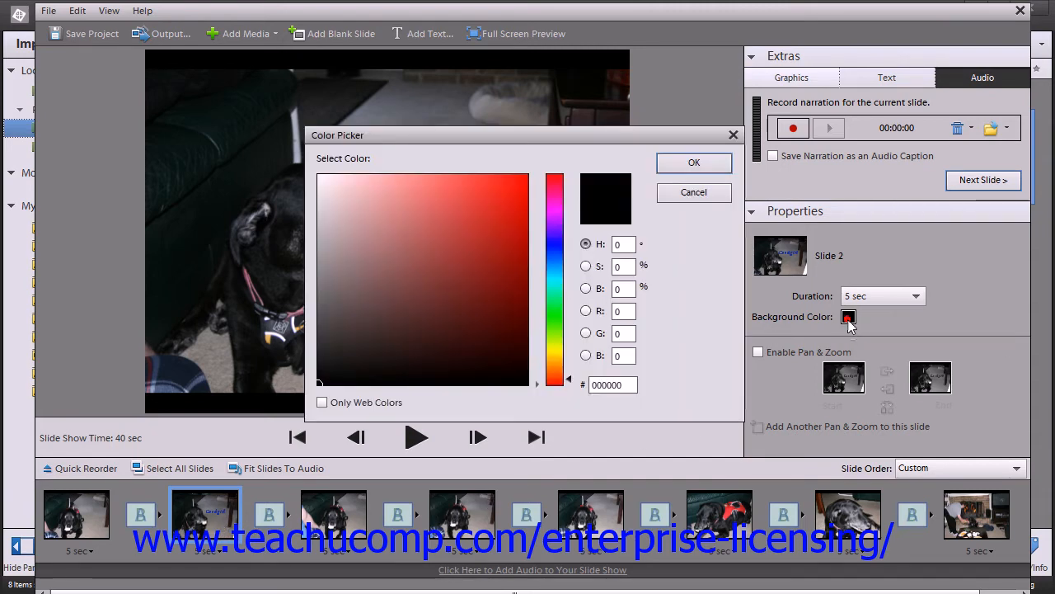
click(519, 183)
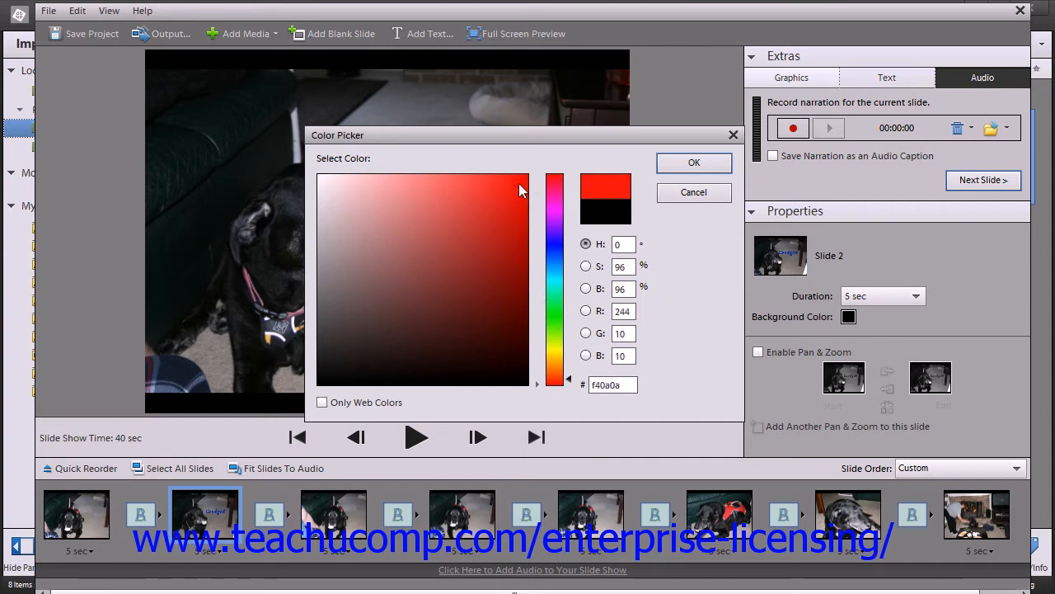
click(689, 164)
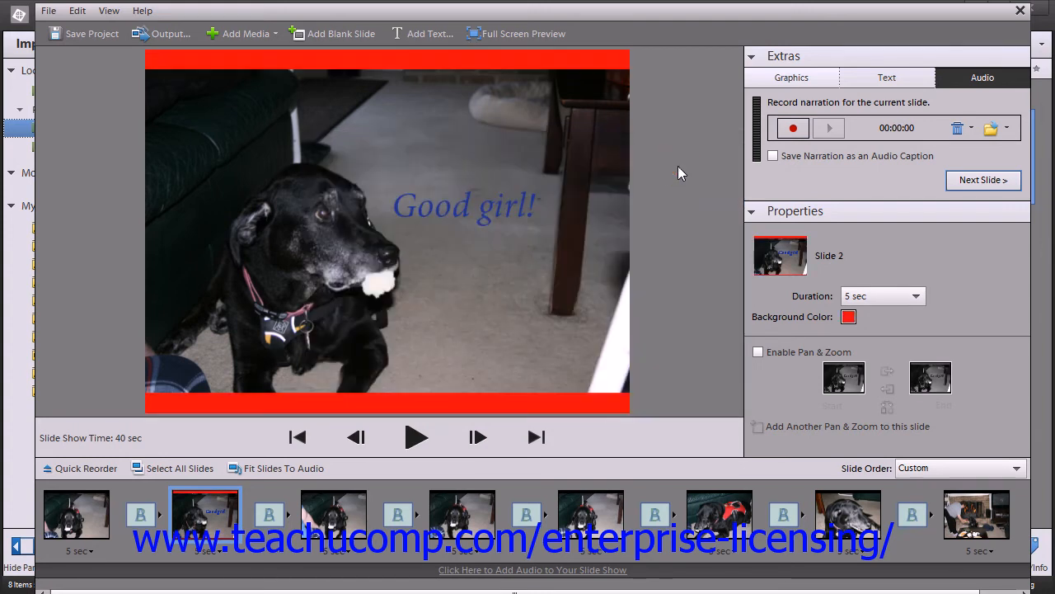
Step: Look over the duration choices for slide 2 and set its background color back to black
click(915, 297)
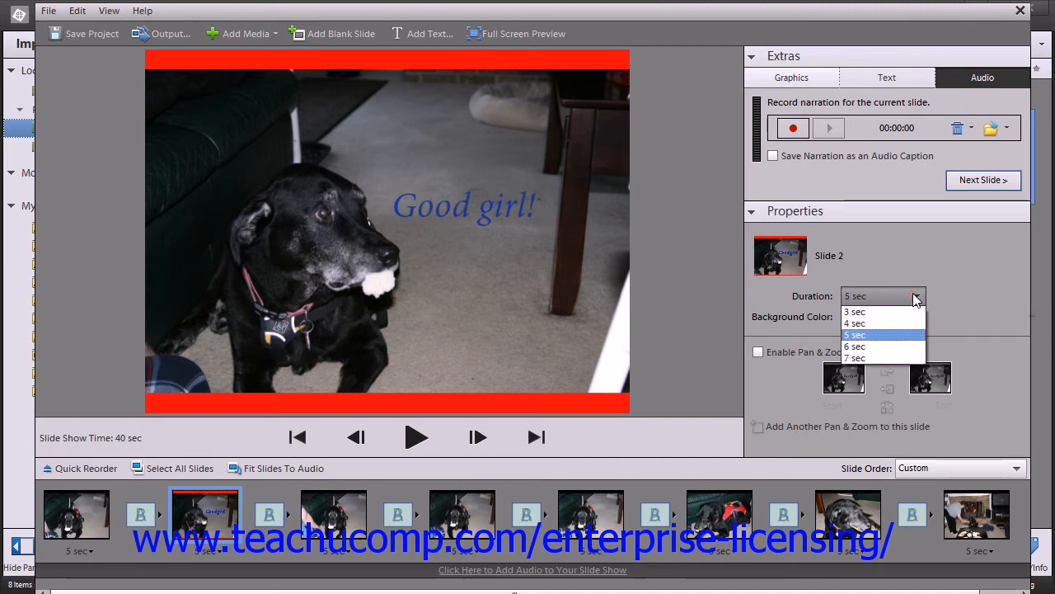
click(915, 298)
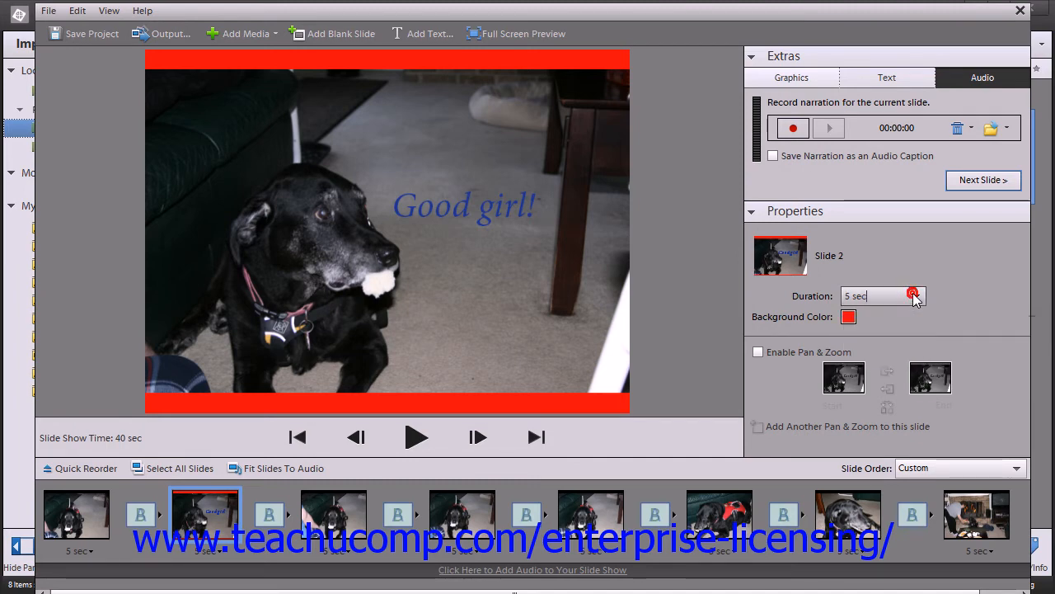
click(849, 318)
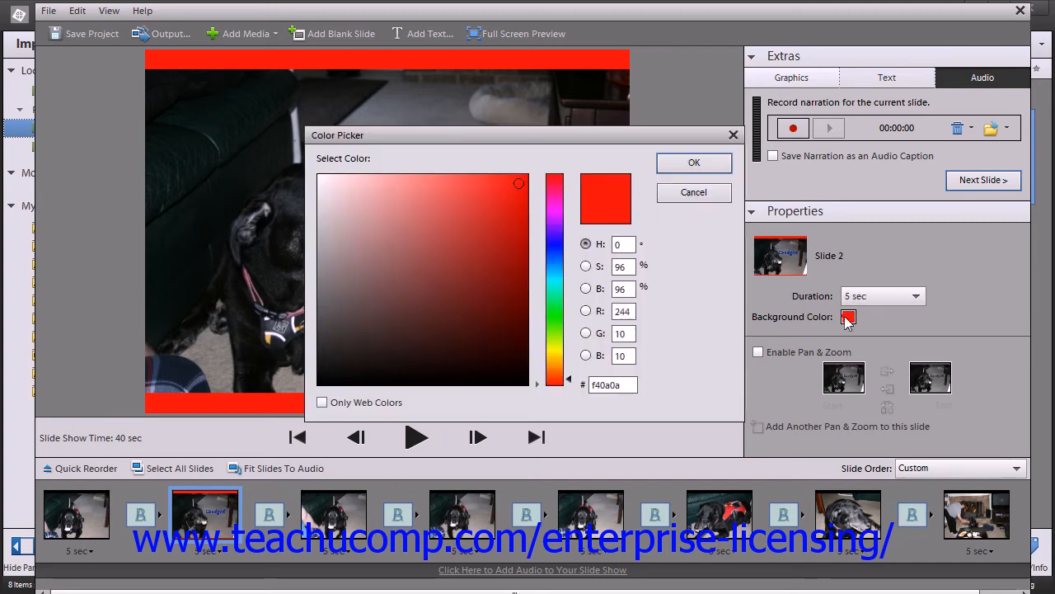
click(321, 379)
click(681, 164)
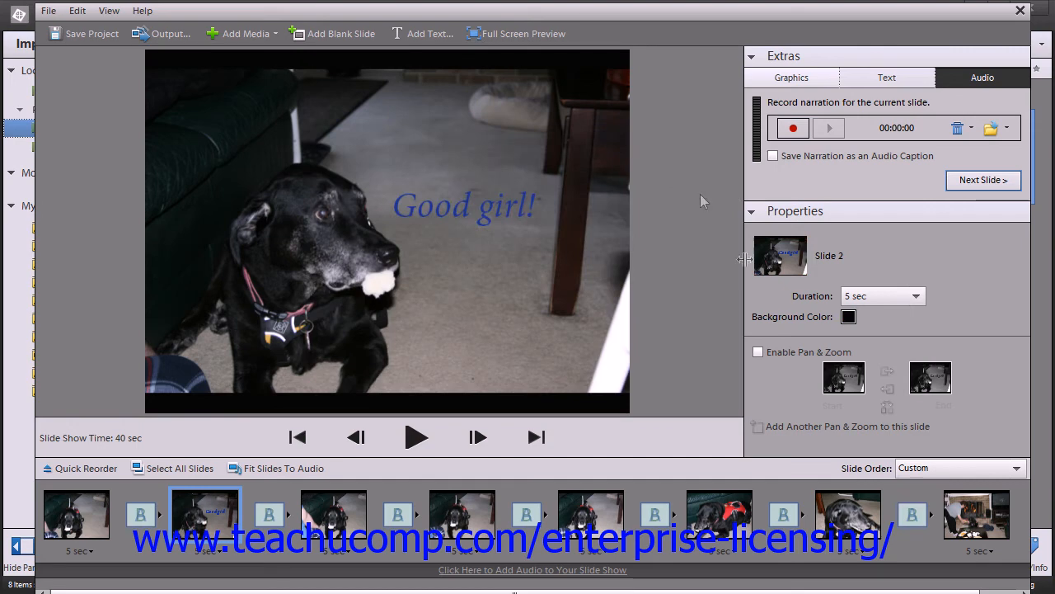
Step: Enable Pan & Zoom on slide 2, shrink the start frame tightly around the dog's head, and bring up the end frame
click(770, 351)
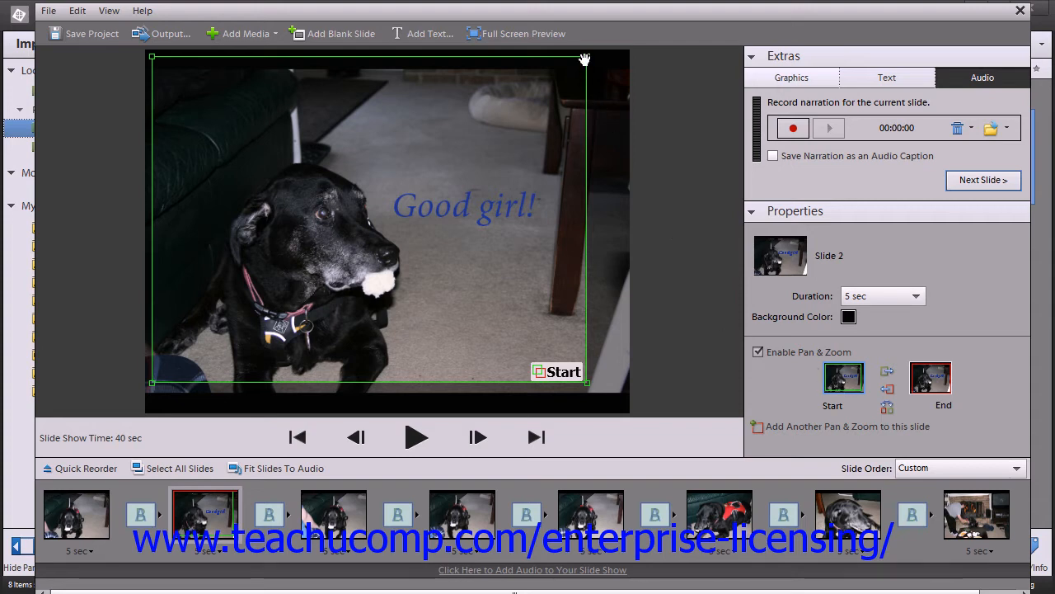
drag(591, 57, 435, 169)
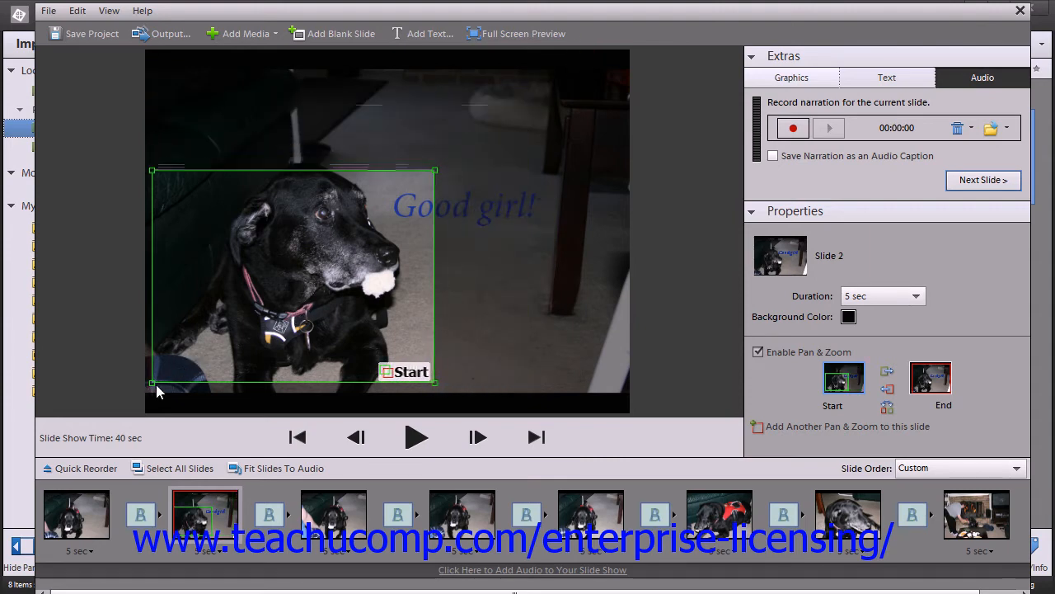
drag(155, 383, 215, 334)
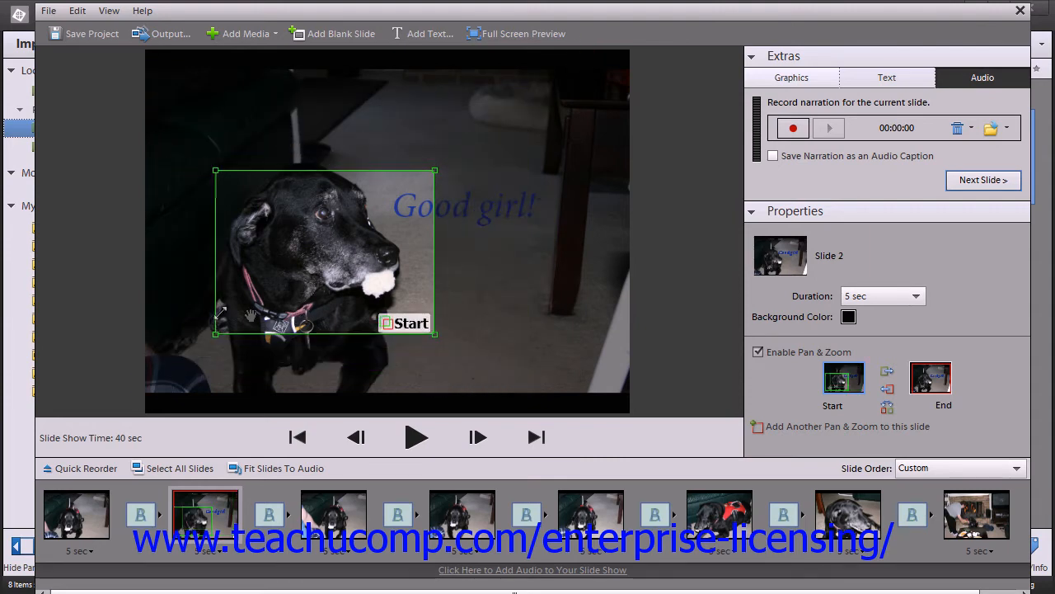
drag(436, 335, 411, 321)
drag(347, 265, 327, 255)
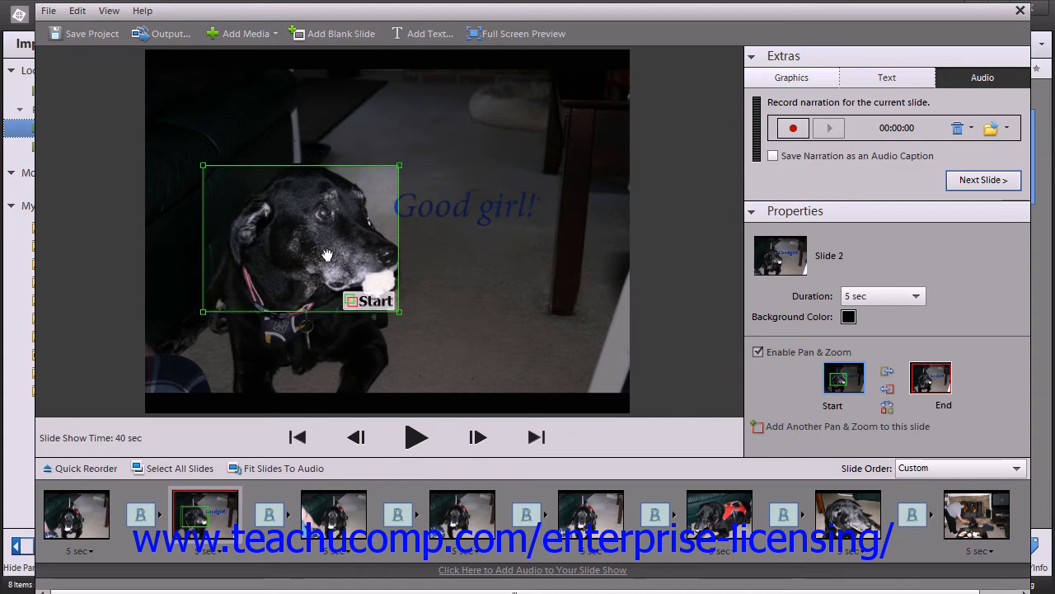
click(929, 379)
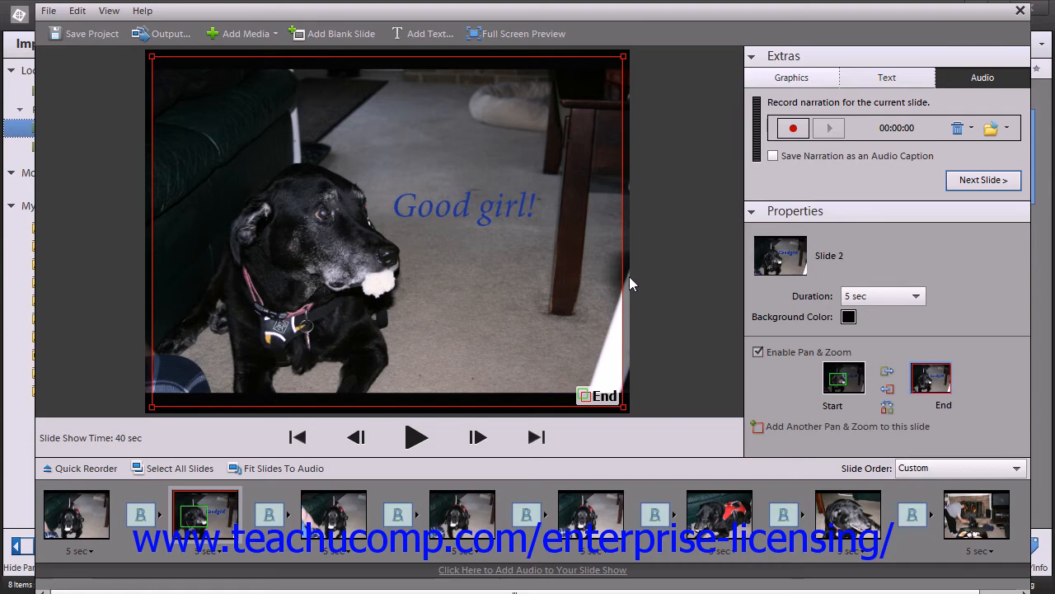
Step: Preview the pan and zoom on slide 2, then play the show from slide 1 through to slide 3
click(417, 437)
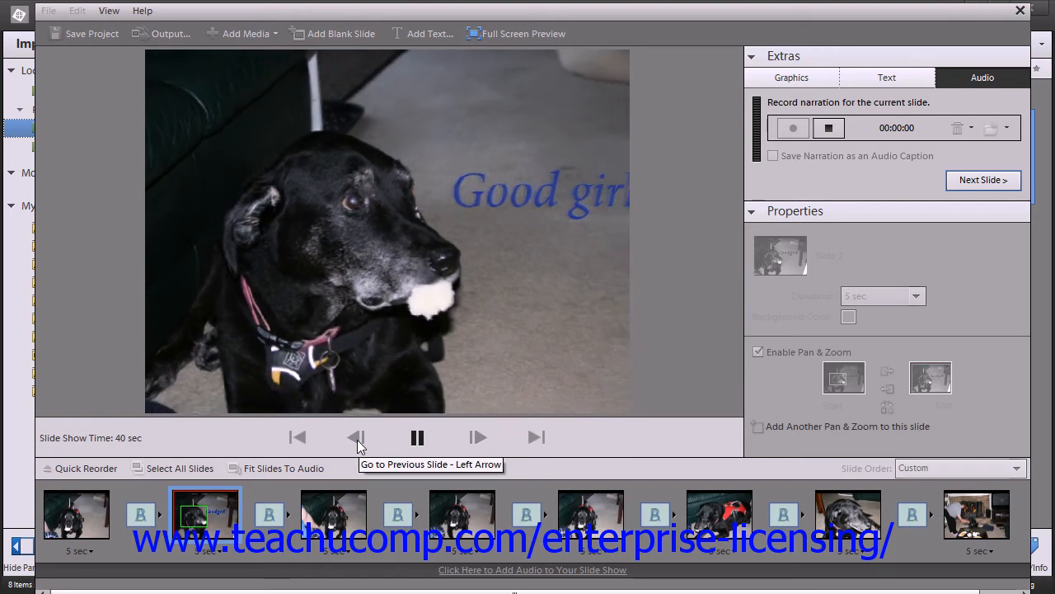
click(418, 439)
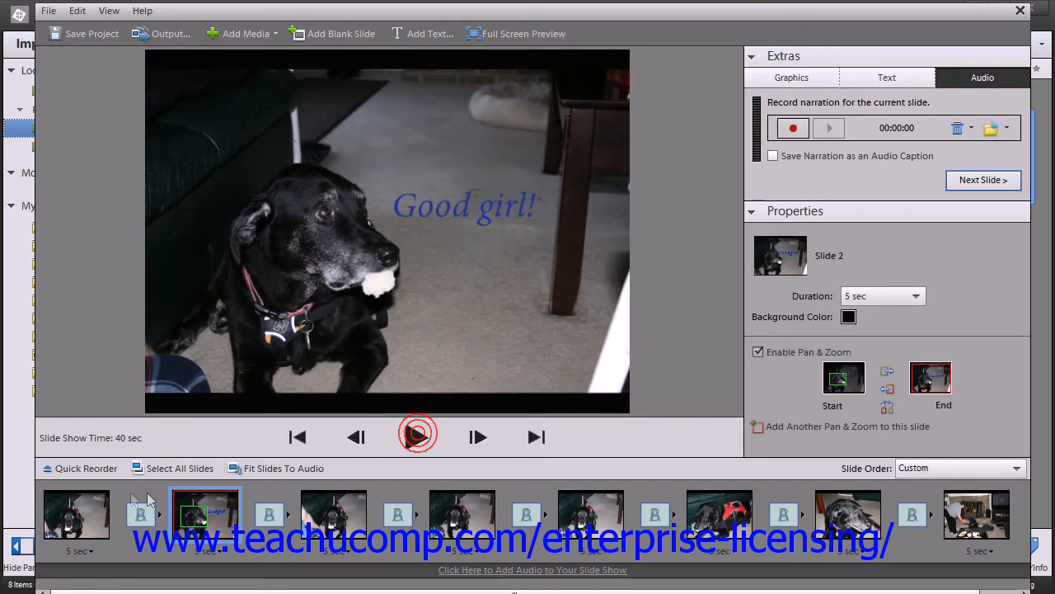
click(430, 440)
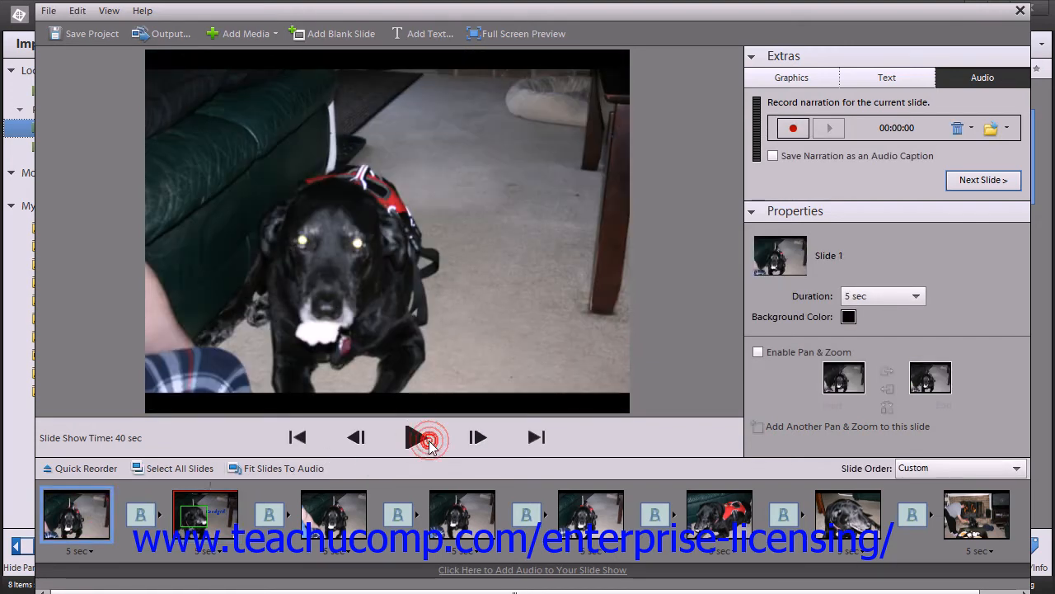
click(414, 436)
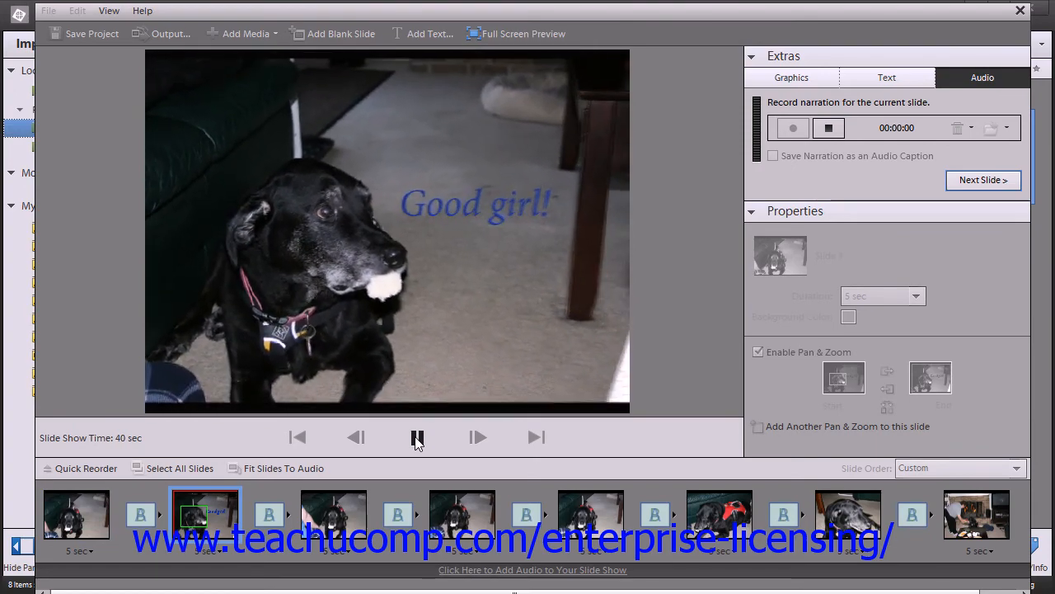
click(416, 441)
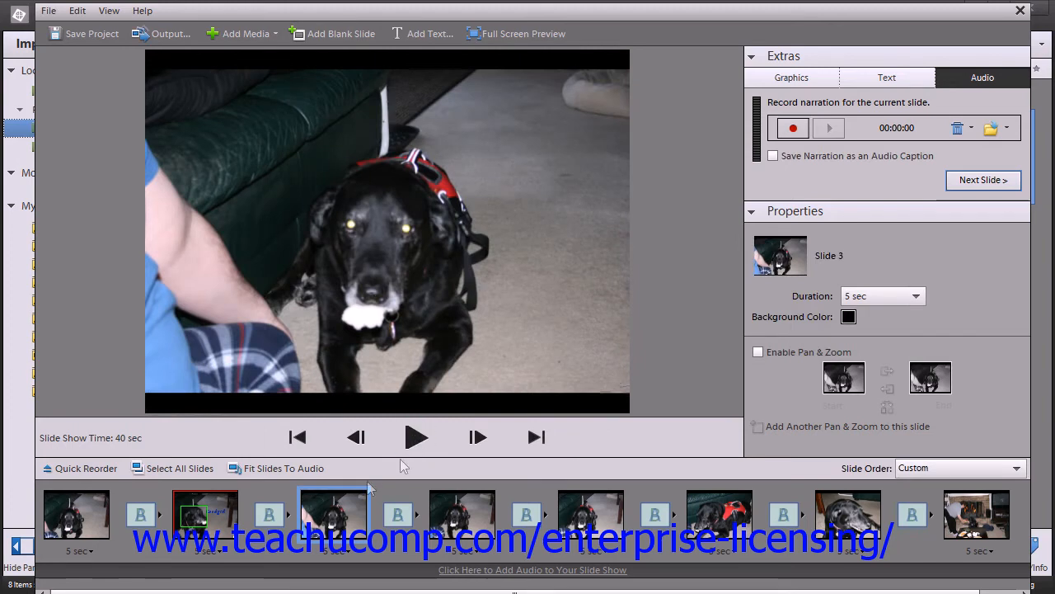
Step: Choose the Custom slide order and move slide 2 to third place and back to second
click(226, 512)
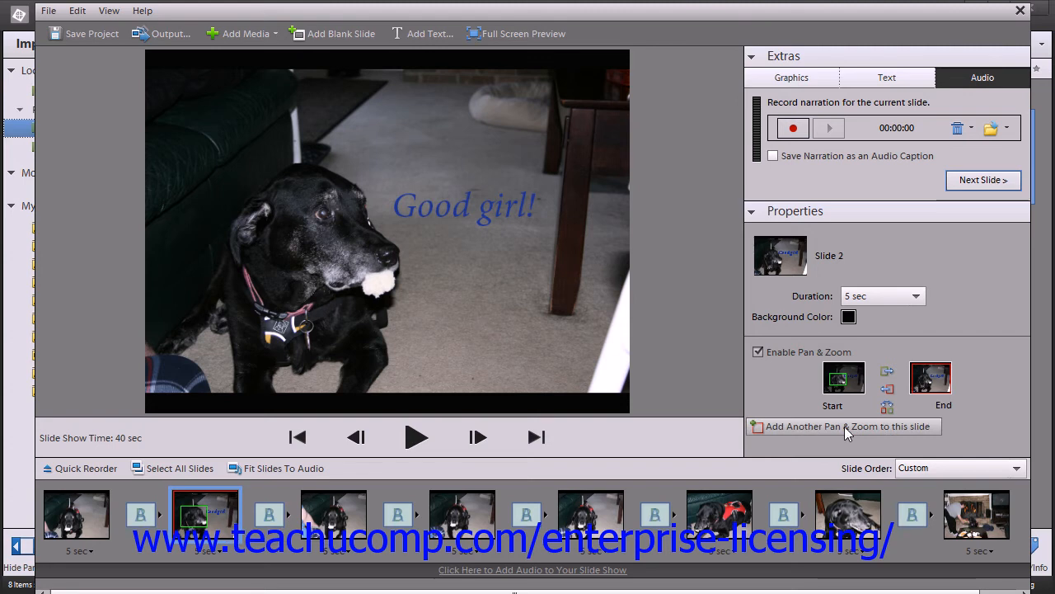
click(1019, 470)
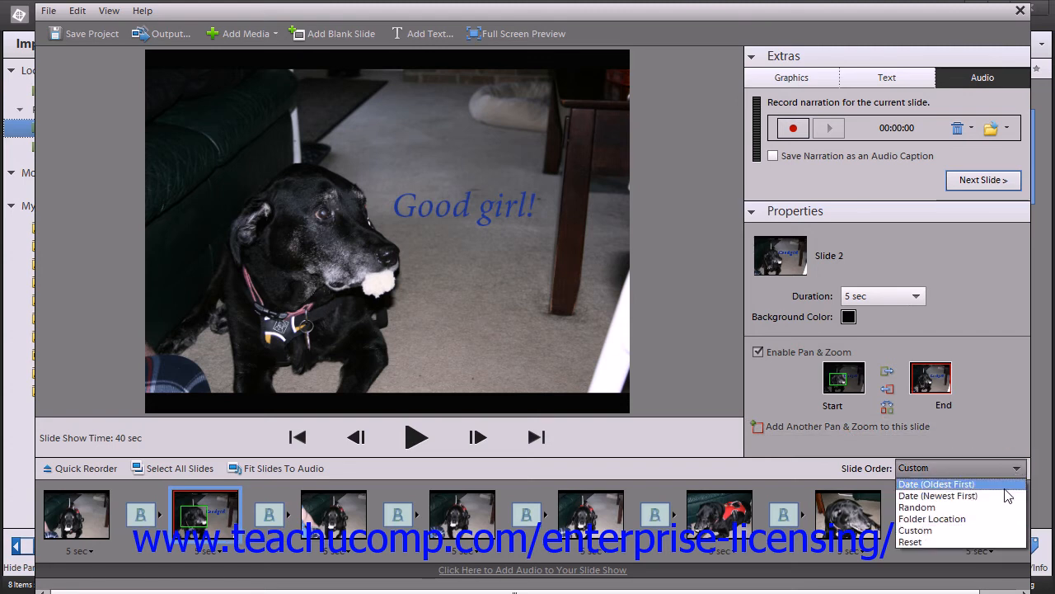
click(977, 537)
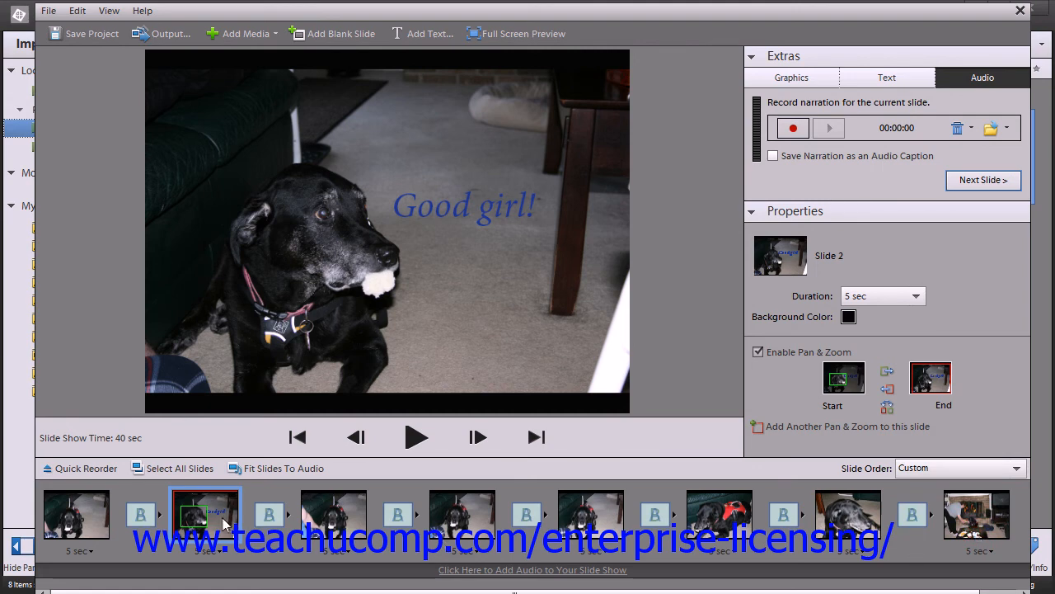
drag(224, 524, 158, 540)
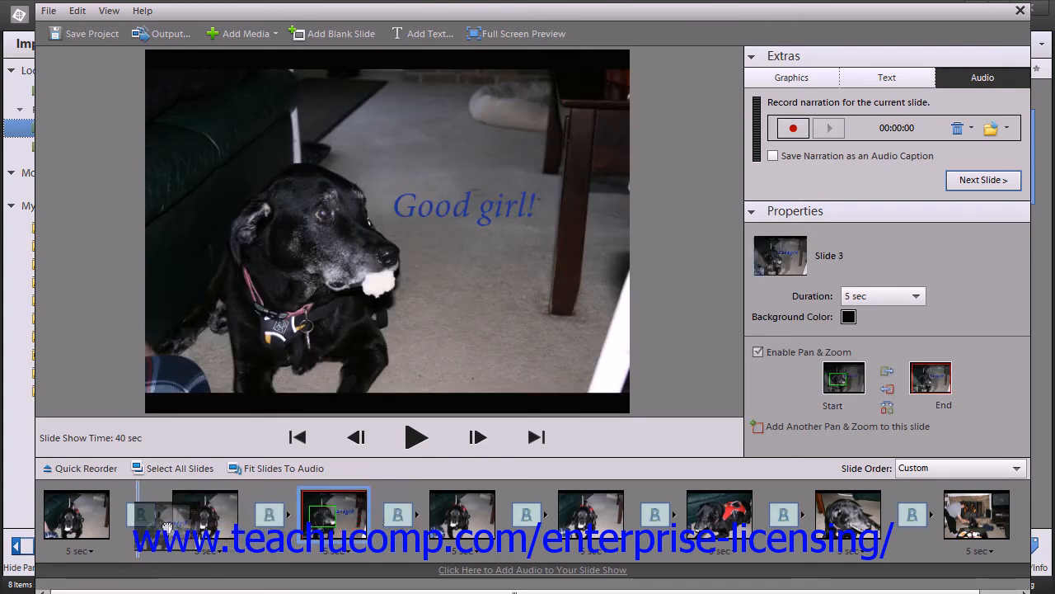
click(927, 476)
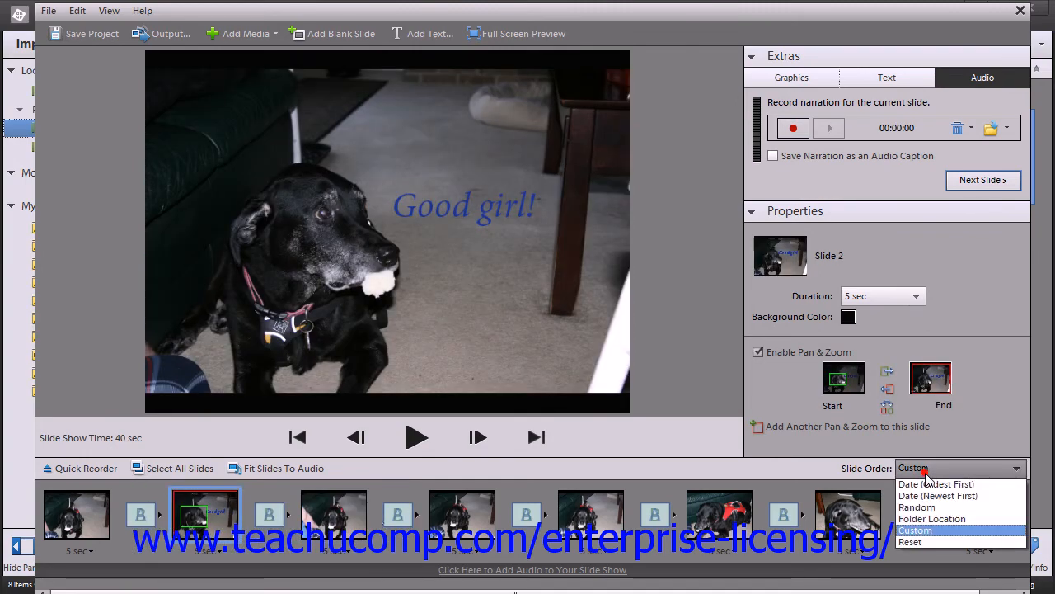
click(930, 532)
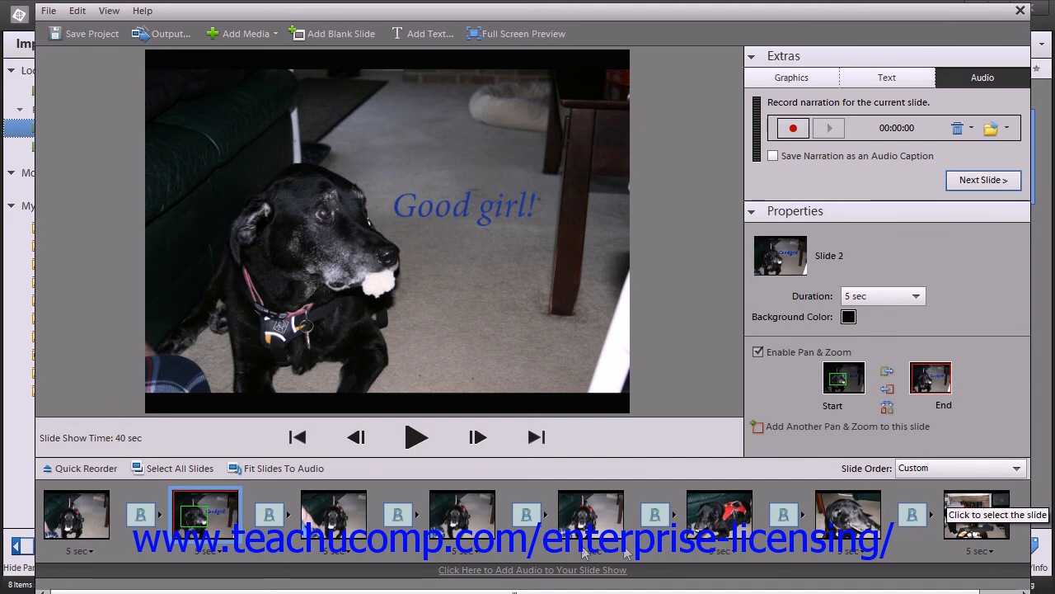
Step: Change the transition between slides 2 and 3 to Dissolve
click(268, 517)
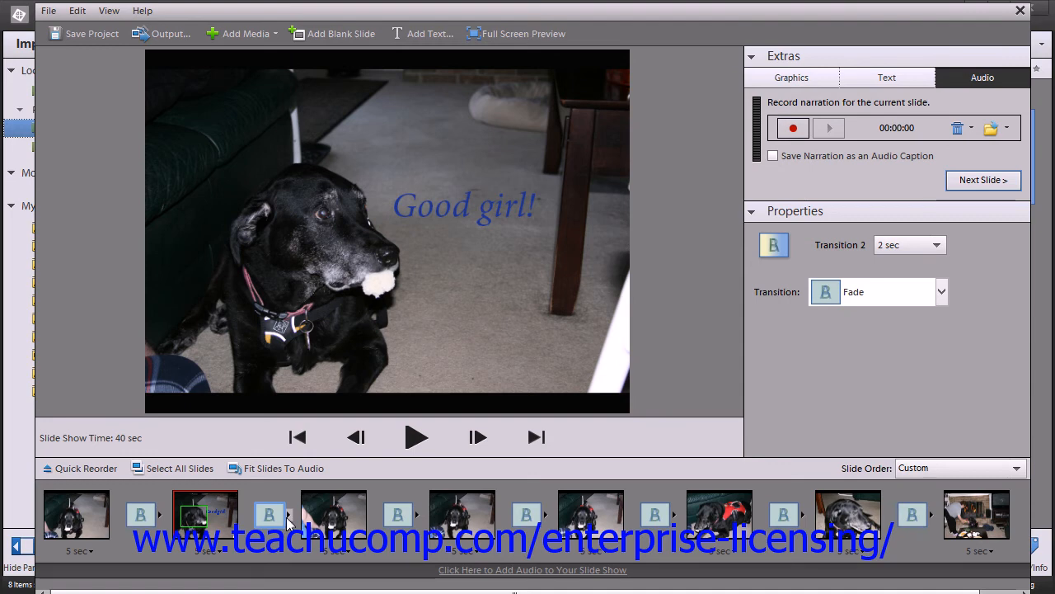
click(289, 517)
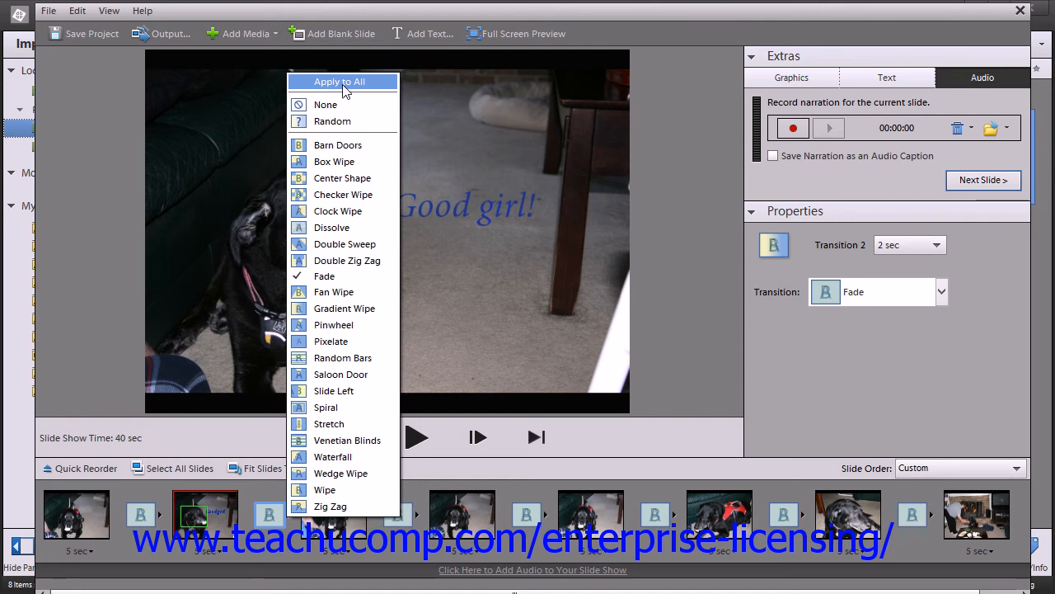
click(343, 227)
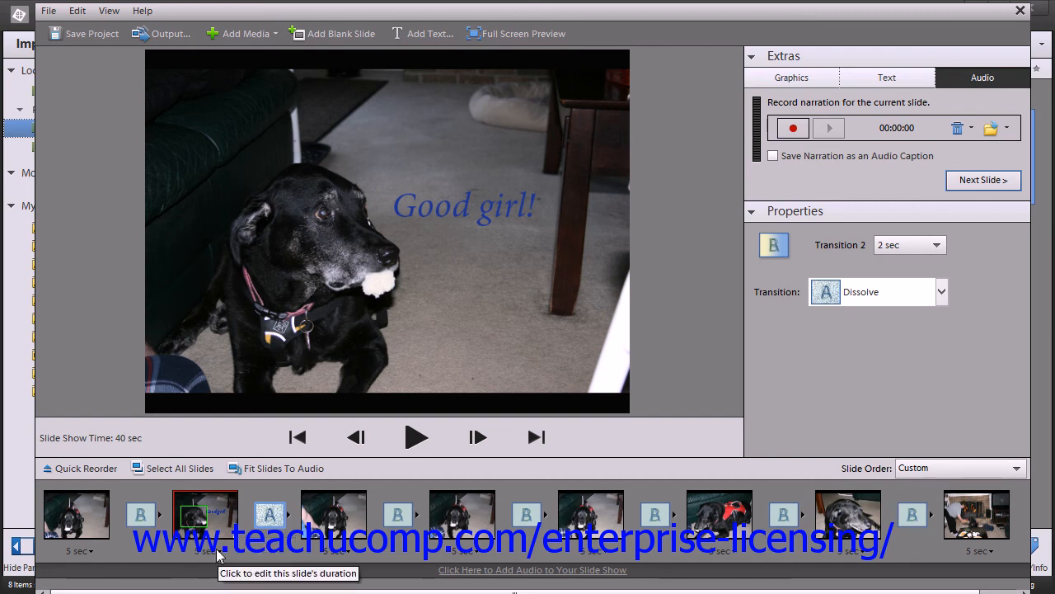
Step: Set the duration of slide 2 to 3 sec and apply that duration to all slides
click(218, 553)
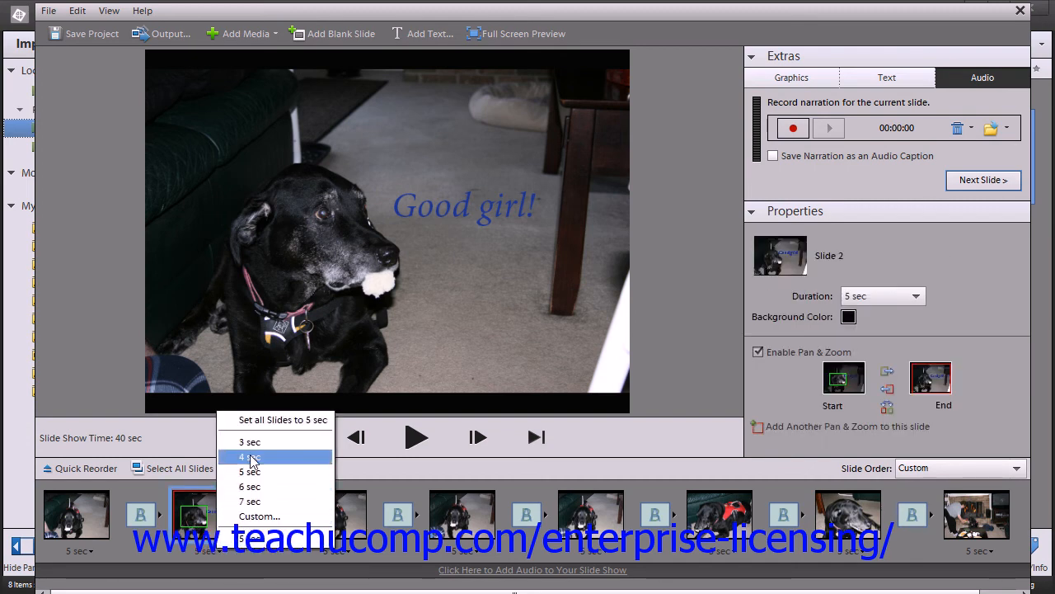
click(254, 442)
click(216, 552)
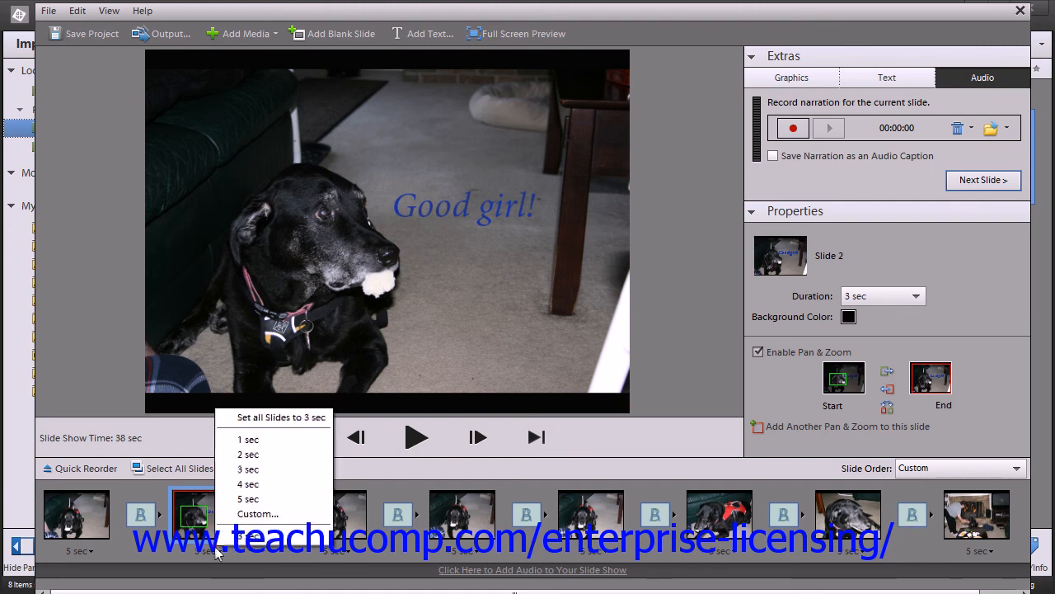
click(256, 418)
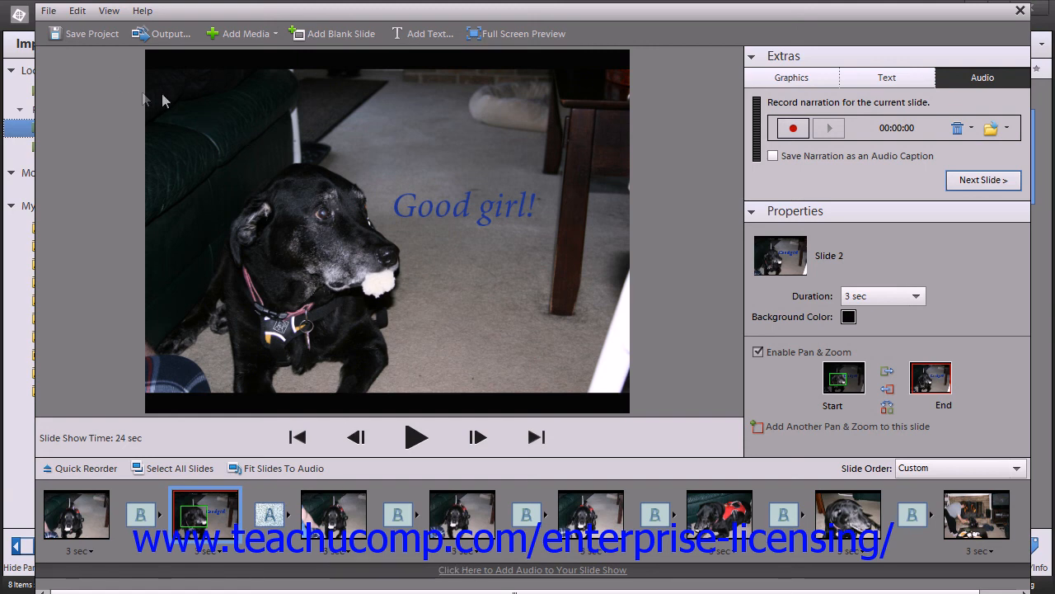
Step: Save the slide show project under the name "Amanda" and close the slide show editor
click(102, 37)
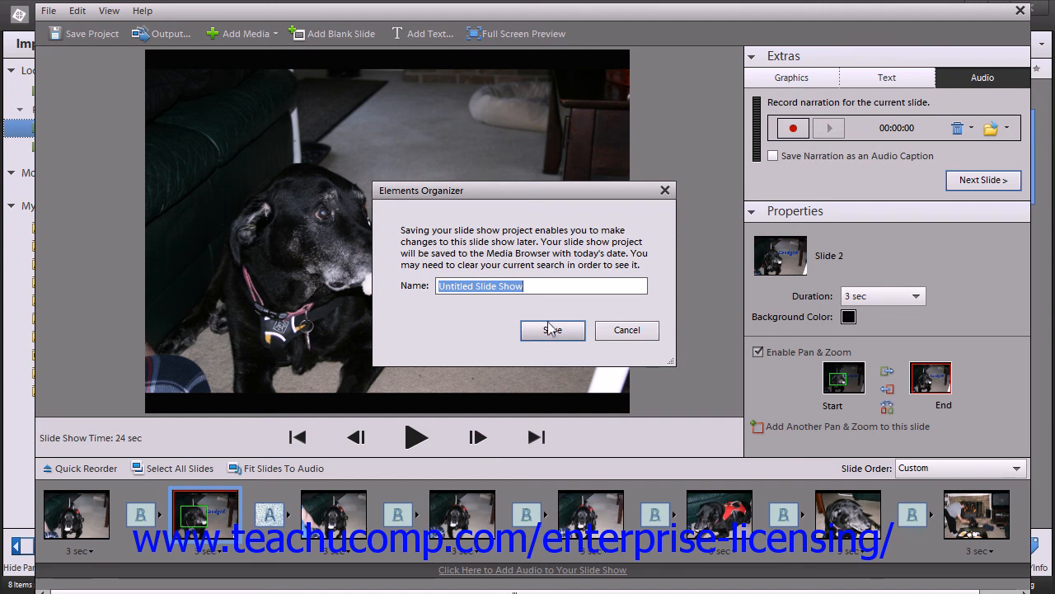
text(Amanda)
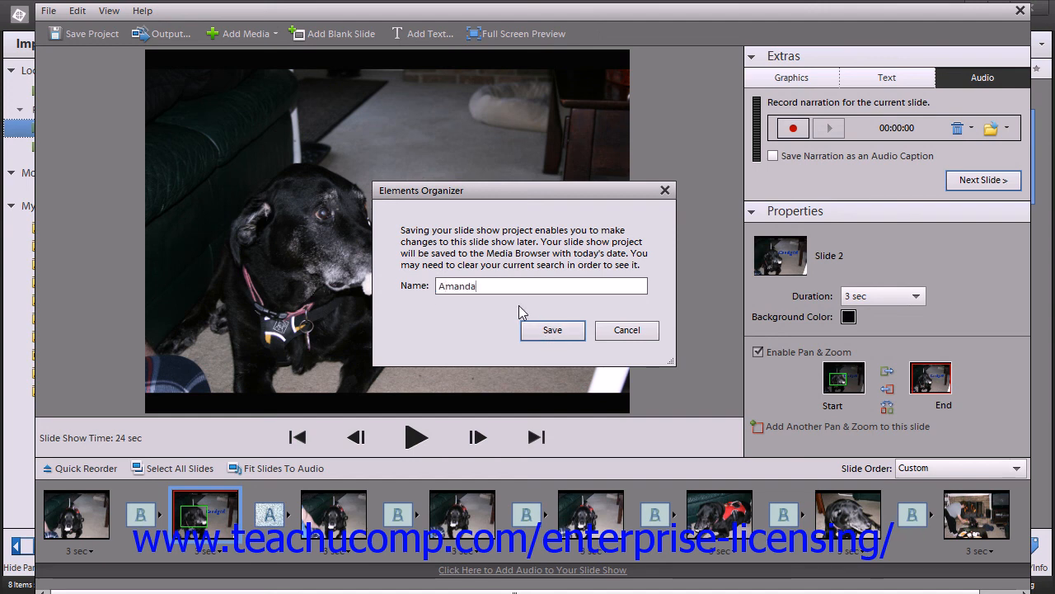
click(547, 331)
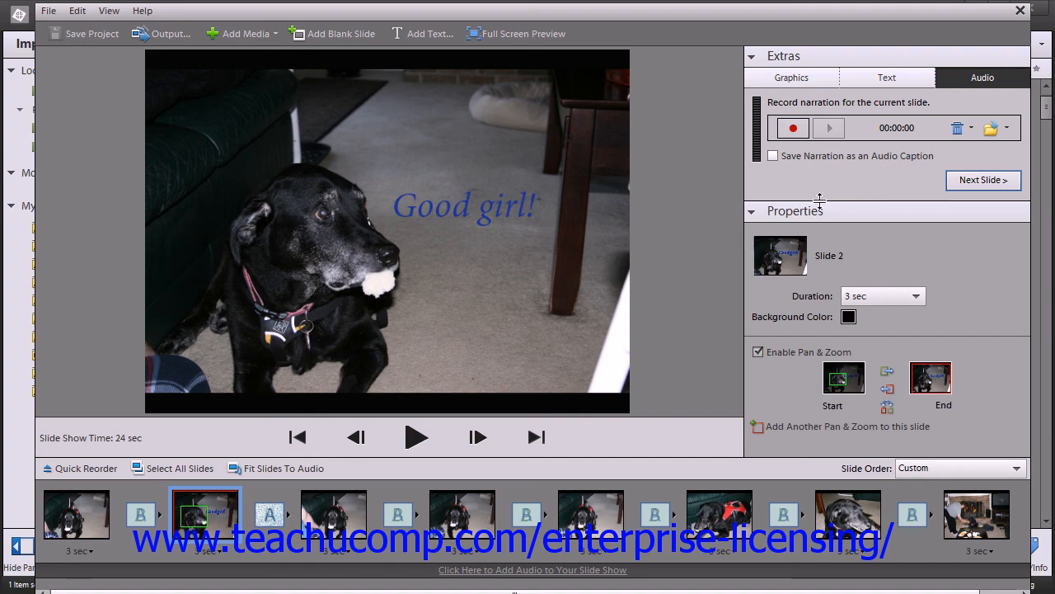
click(1021, 10)
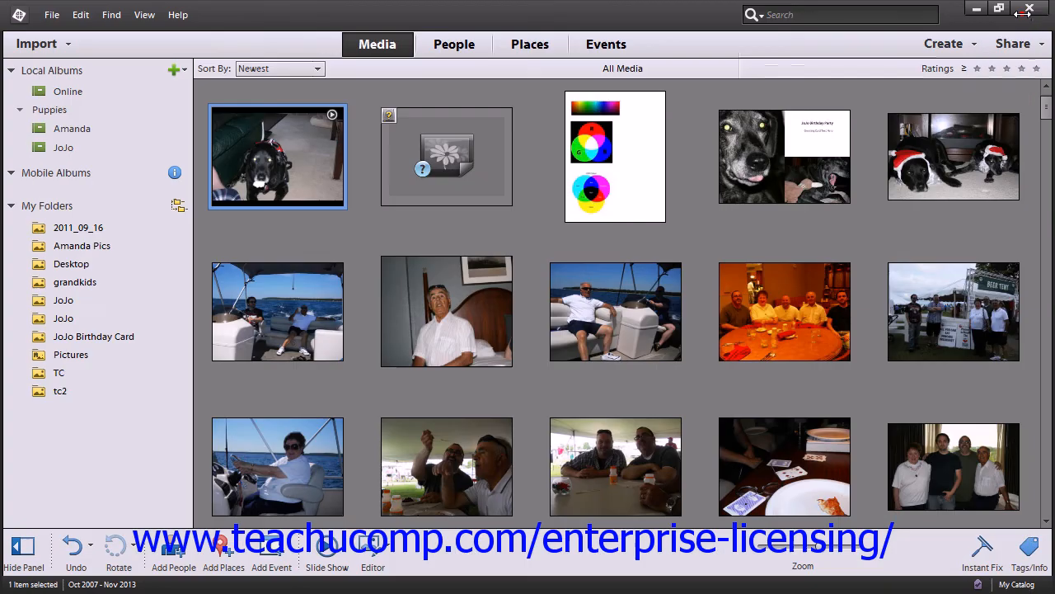